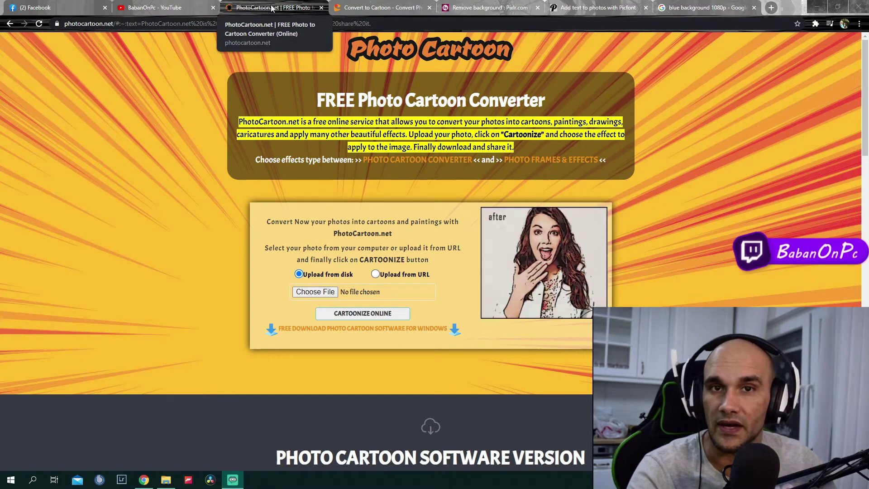
click(364, 9)
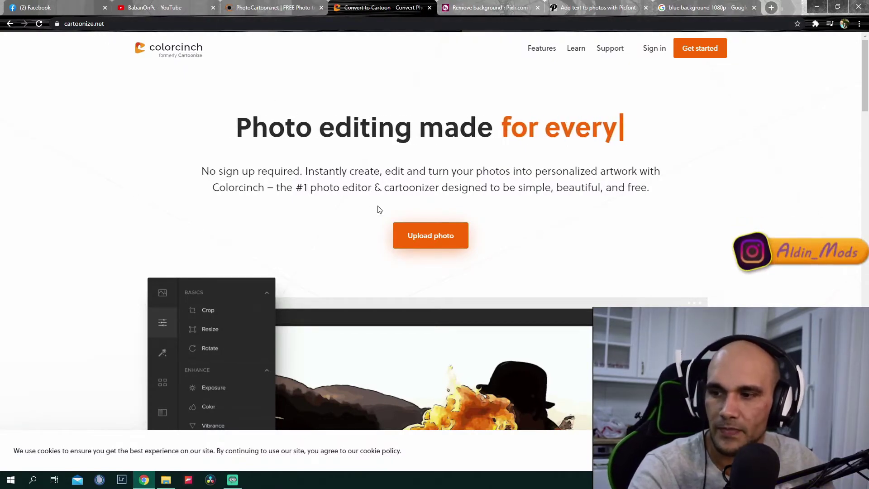
click(425, 239)
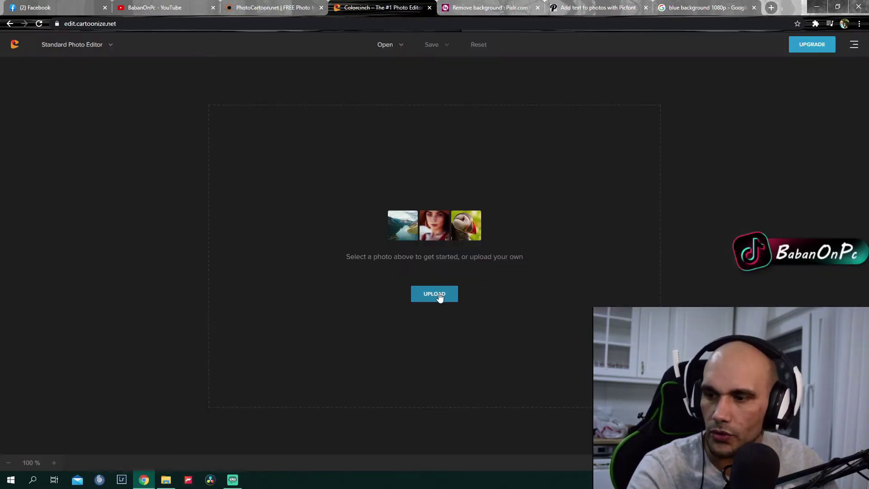
click(439, 297)
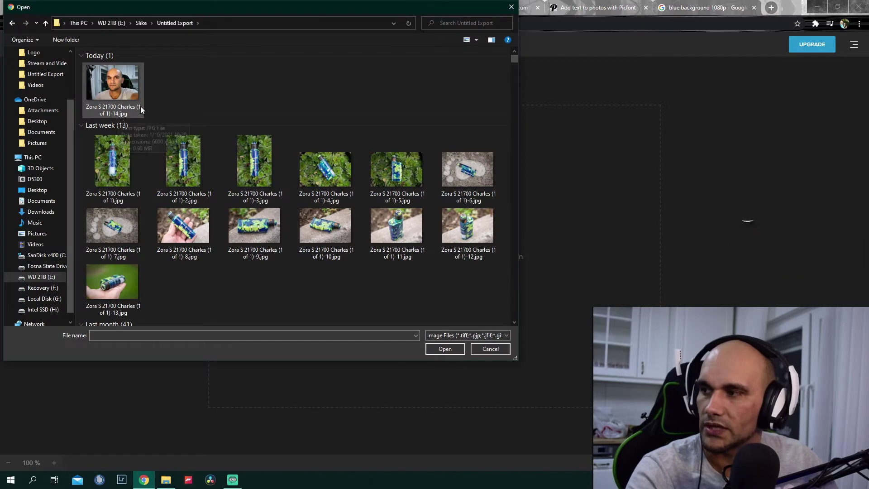
click(113, 88)
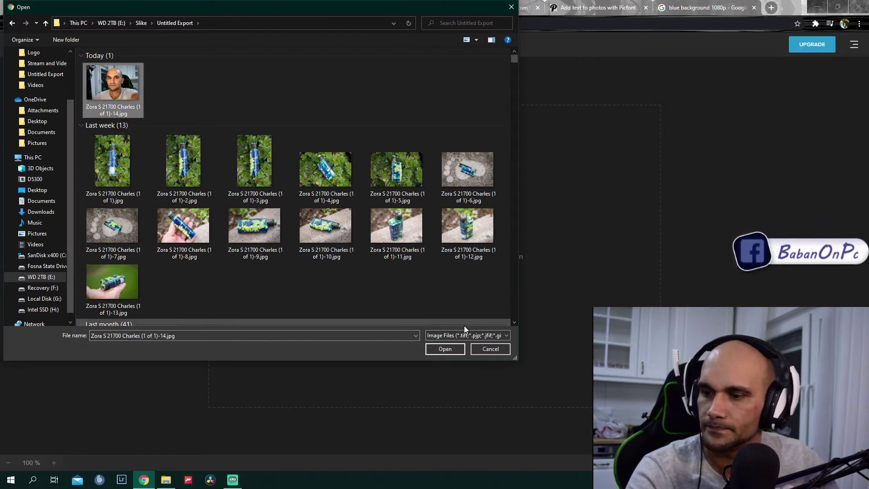
click(452, 346)
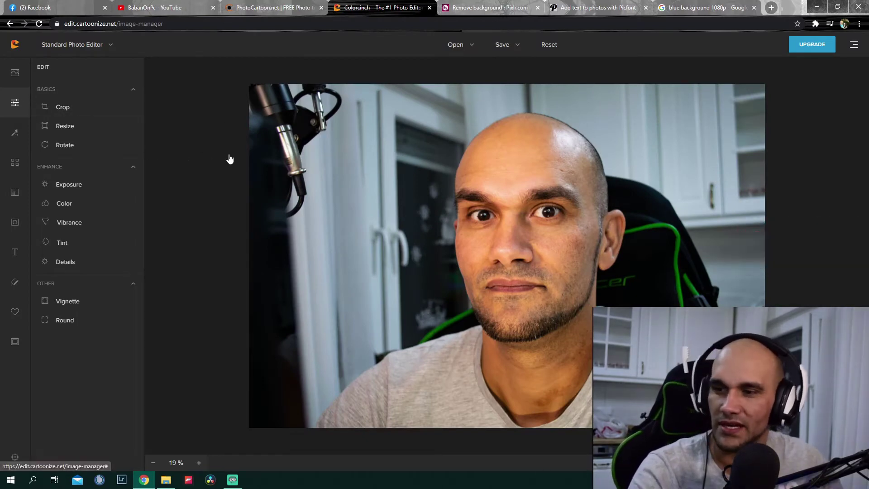
Open the Cartoonizer effects and look through the available cartoon styles.
click(15, 134)
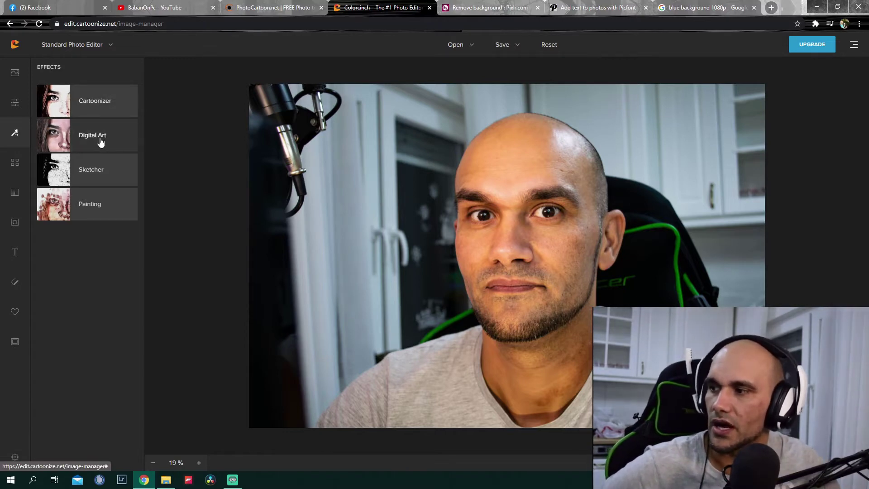
click(92, 103)
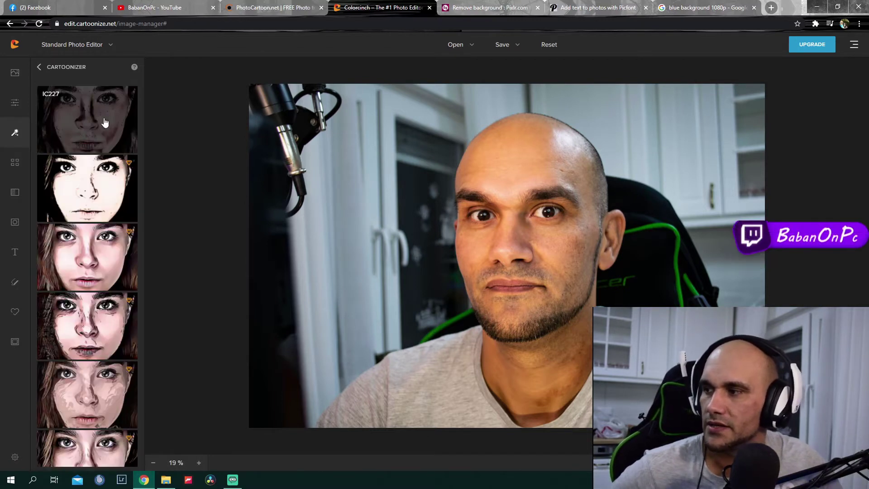
scroll(95, 181, down, 3)
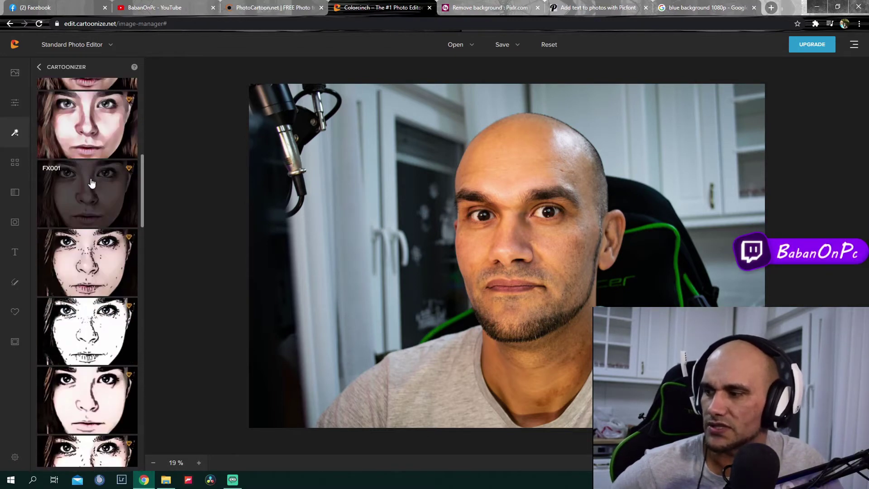
scroll(118, 199, down, 8)
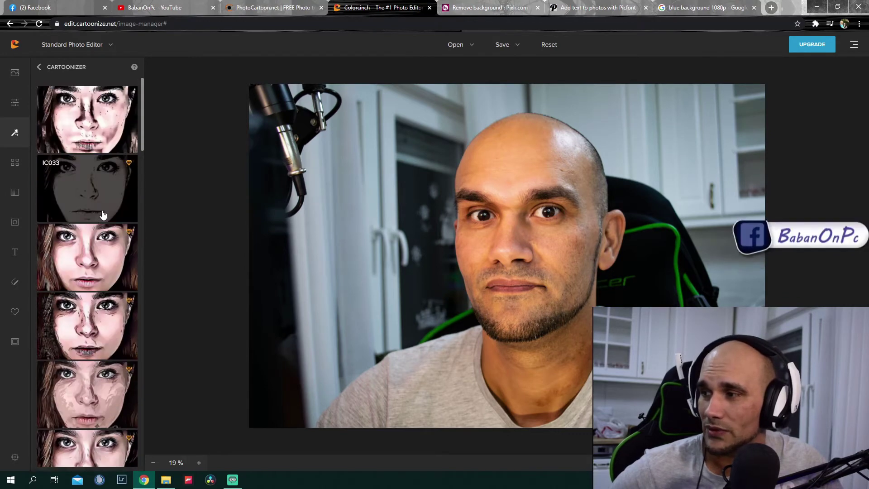
scroll(115, 190, down, 8)
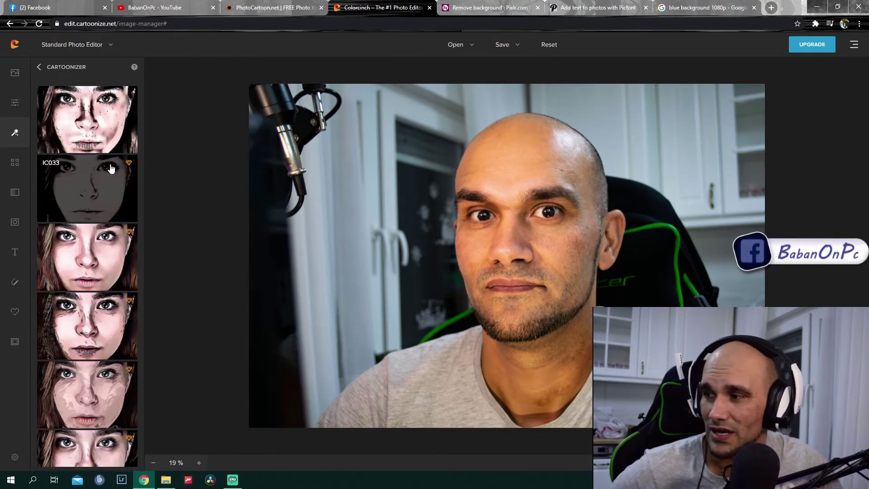
scroll(115, 207, down, 3)
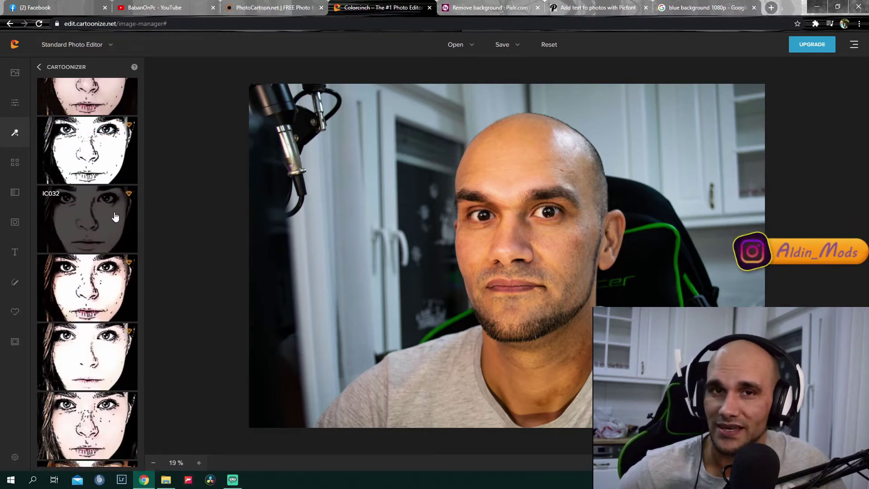
scroll(115, 216, down, 3)
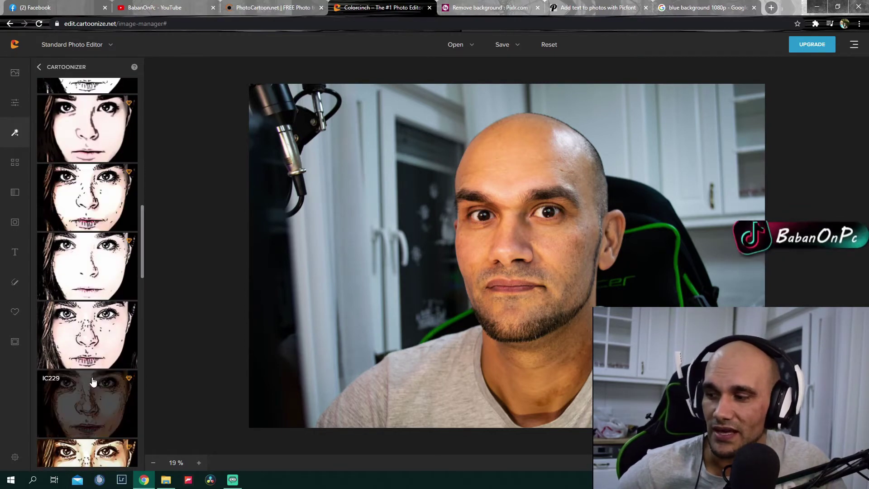
scroll(107, 348, down, 5)
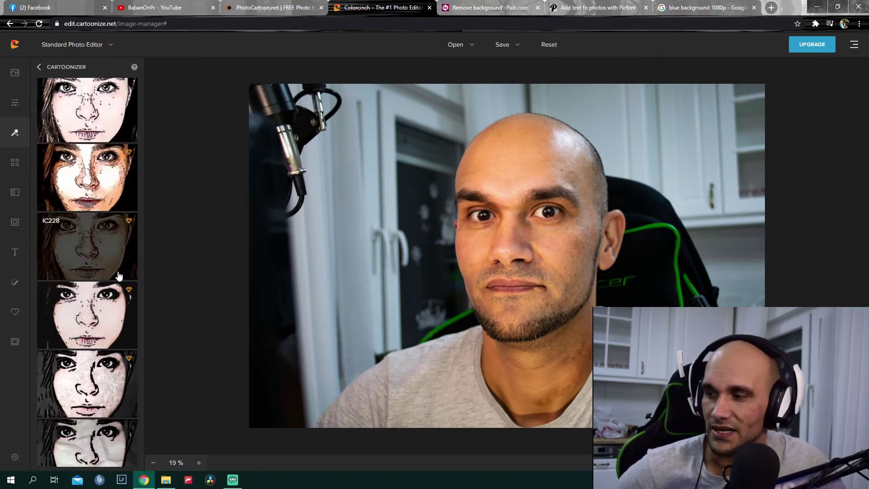
scroll(119, 275, down, 2)
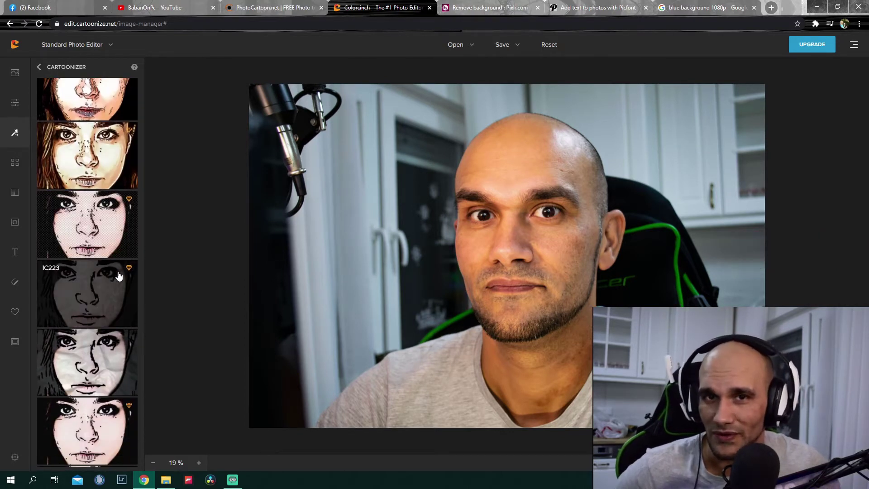
scroll(118, 275, down, 10)
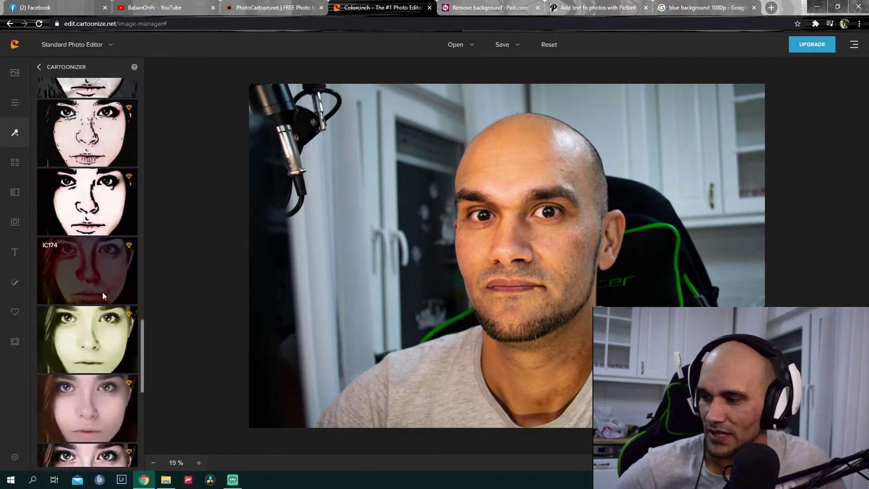
scroll(103, 296, down, 1)
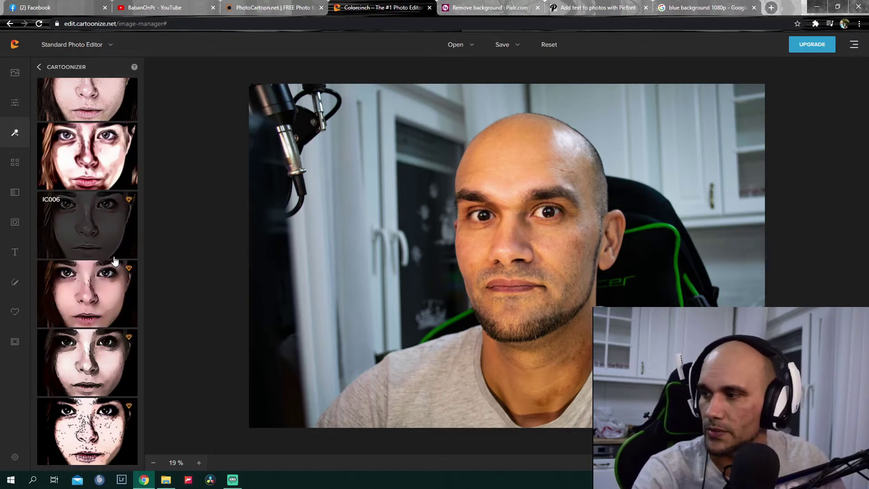
Try the IC006 and FX001 cartoon effects on the portrait photo.
click(90, 243)
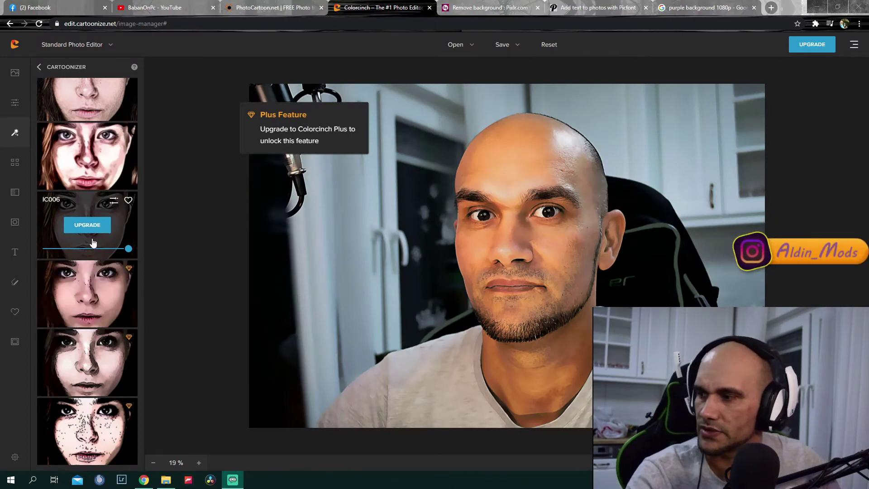
scroll(89, 245, down, 5)
scroll(86, 269, up, 15)
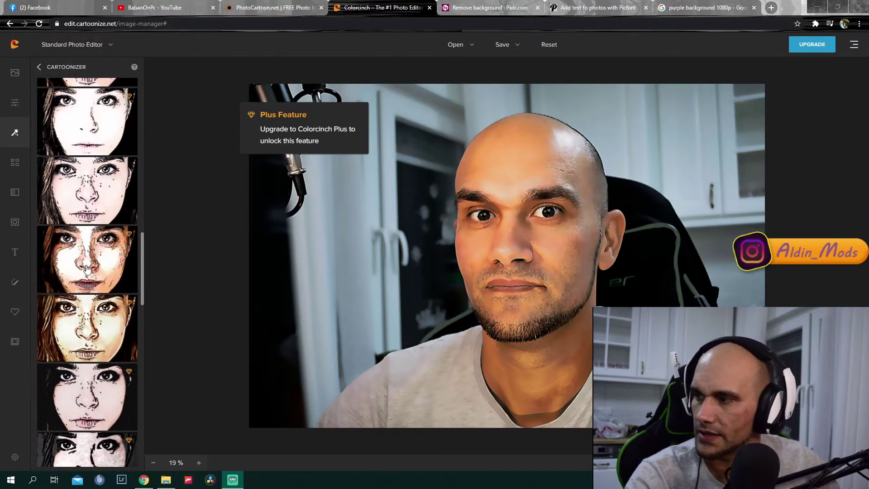
scroll(86, 267, up, 10)
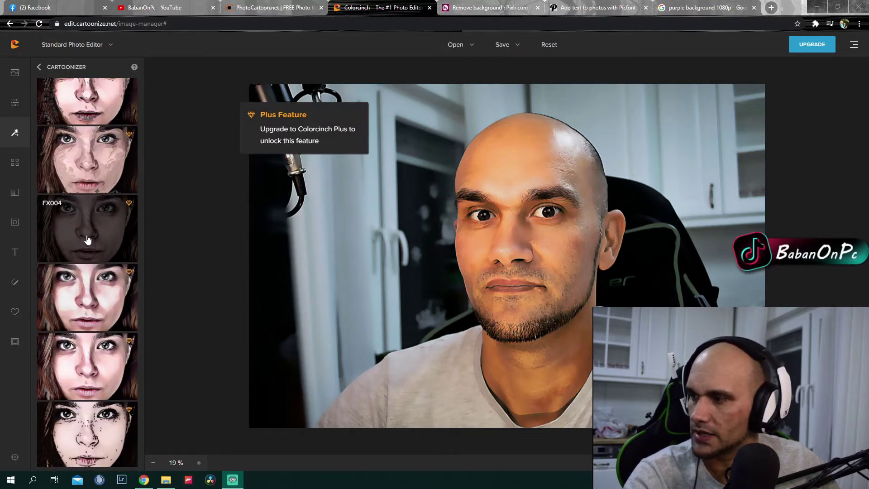
scroll(91, 290, up, 3)
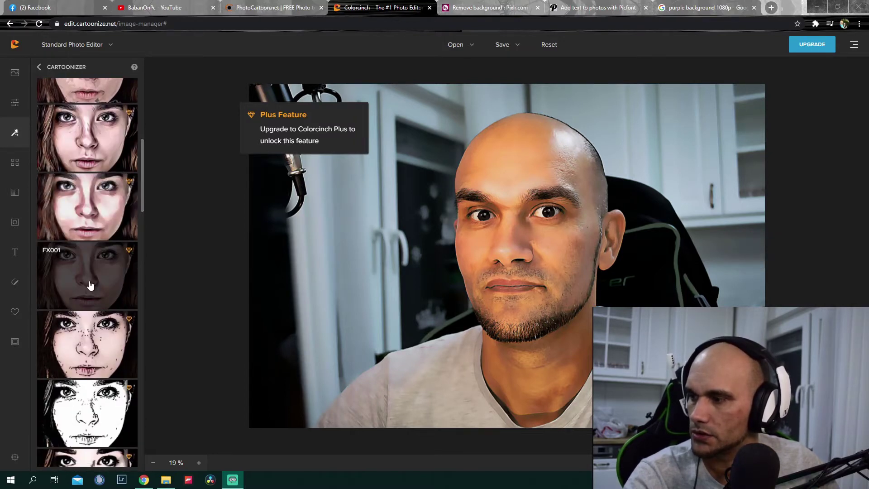
click(89, 283)
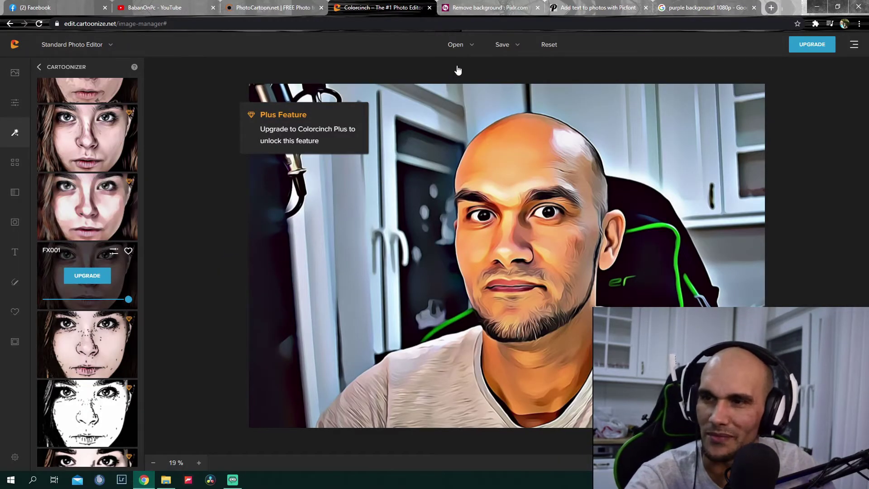
Try the FX004 cartoon effect on the portrait photo.
click(466, 45)
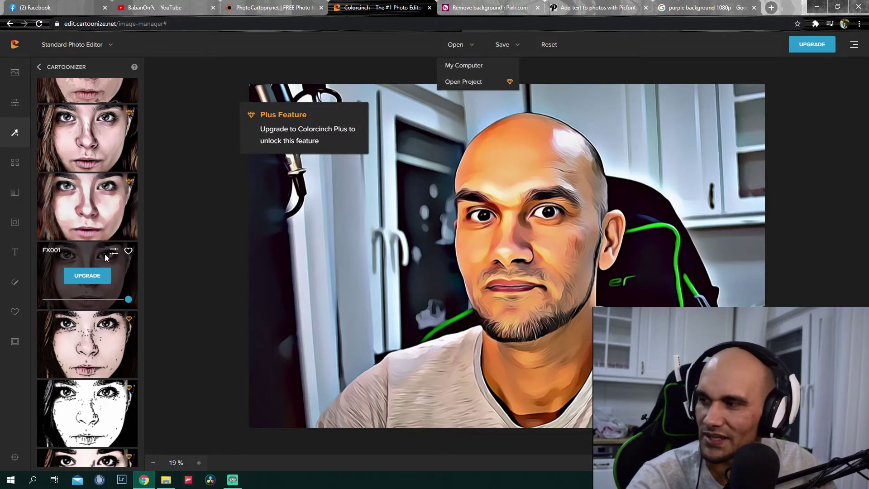
click(104, 148)
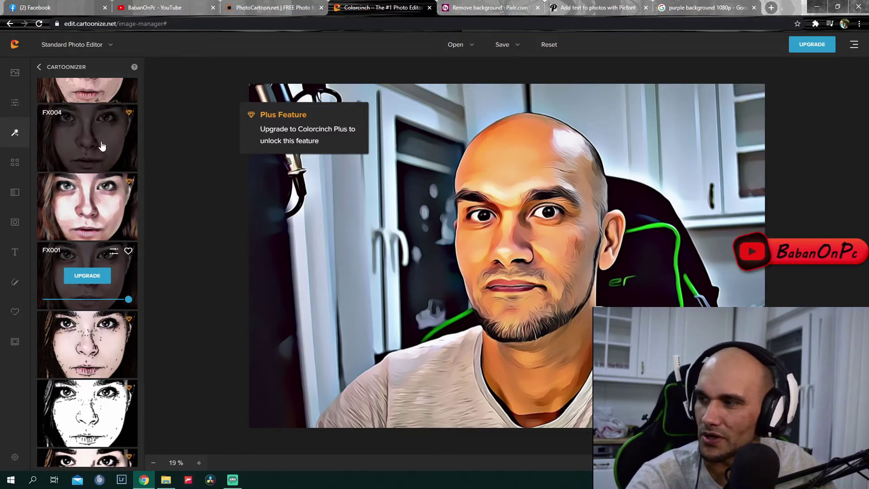
click(102, 146)
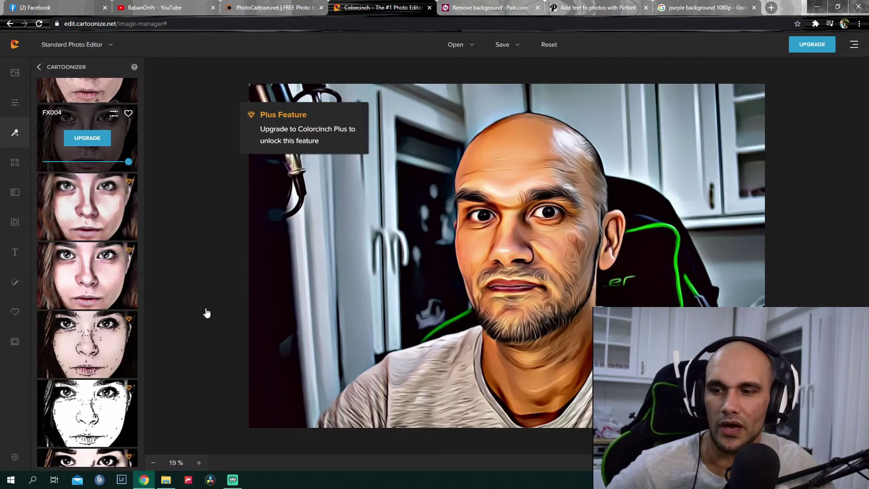
Apply the FX015 cartoon effect to the portrait photo.
scroll(126, 265, up, 2)
scroll(126, 265, up, 5)
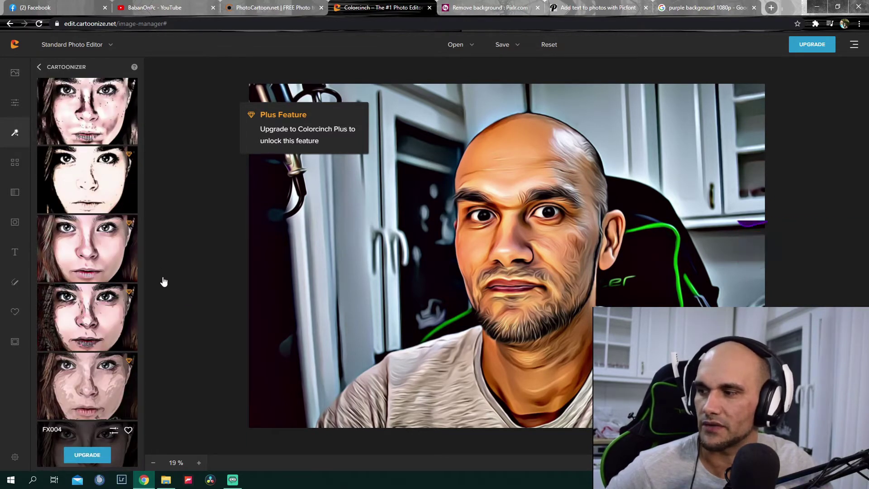
click(100, 251)
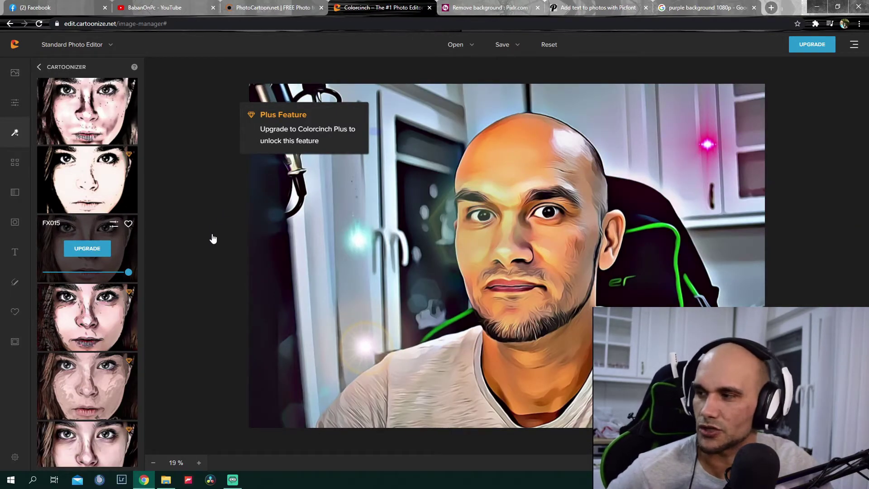
Capture a rectangular screen snip covering the whole cartoonized photo.
scroll(101, 208, up, 1)
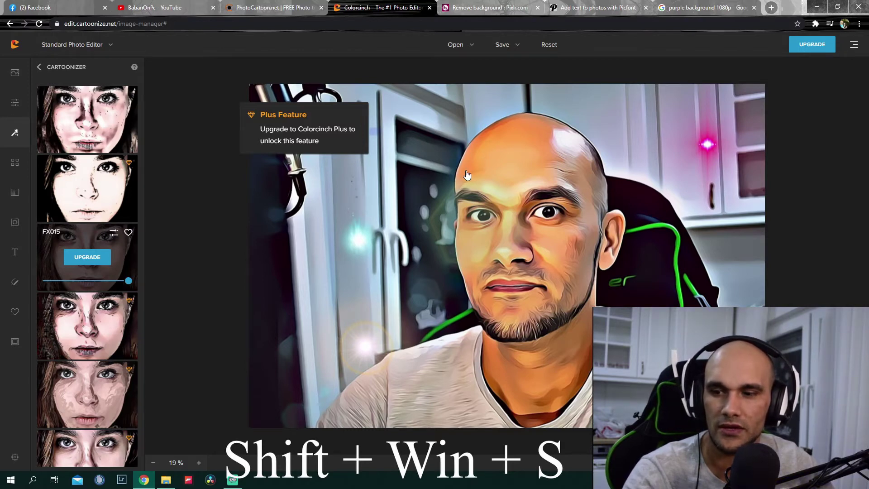
key(shift+super+s)
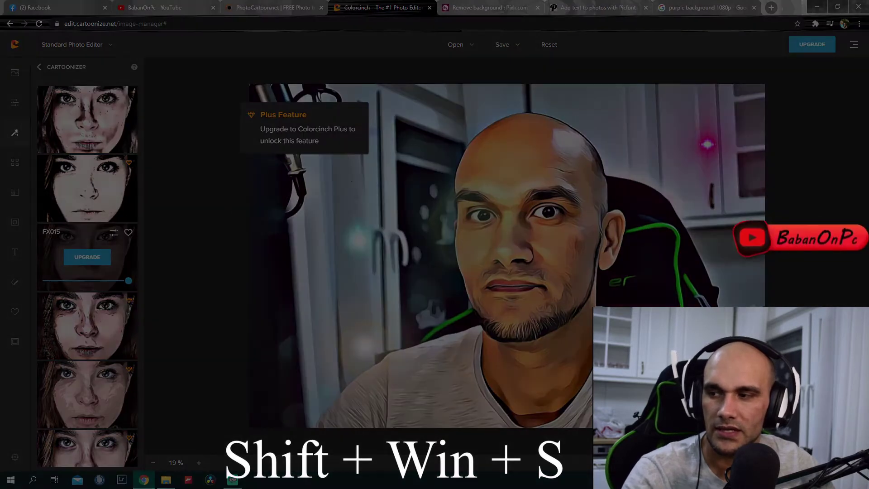
mouse_move(250, 84)
mouse_down()
mouse_move(304, 151)
mouse_move(558, 286)
mouse_move(700, 394)
mouse_move(754, 428)
mouse_move(765, 426)
mouse_up()
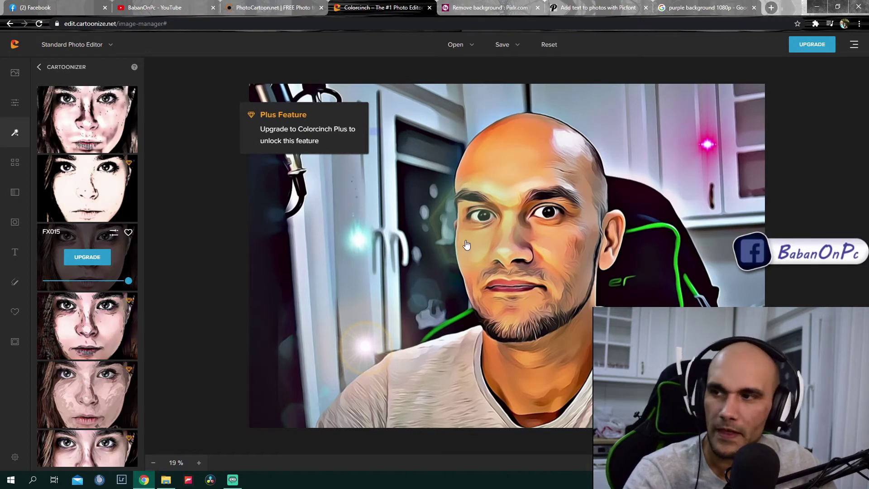
Bring up the Pixlr background removal page, switch to Paint and paste the captured photo into a blank picture.
key(ctrl+Tab)
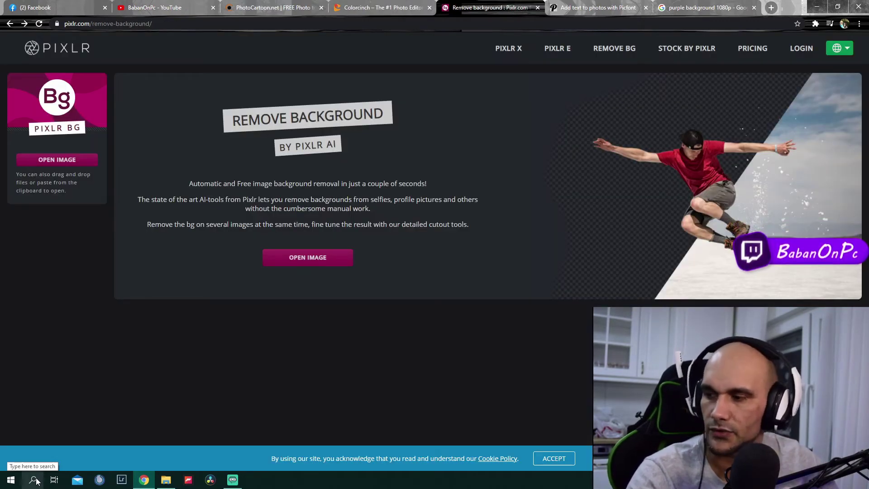
click(35, 480)
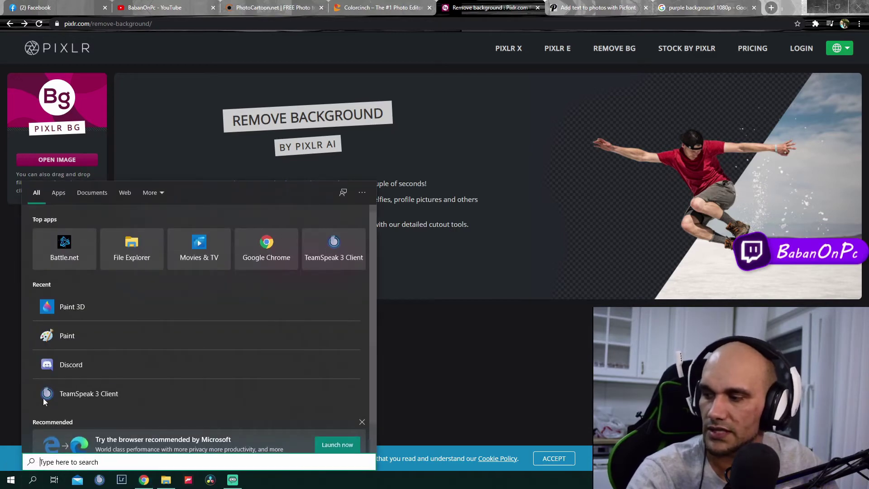
click(67, 338)
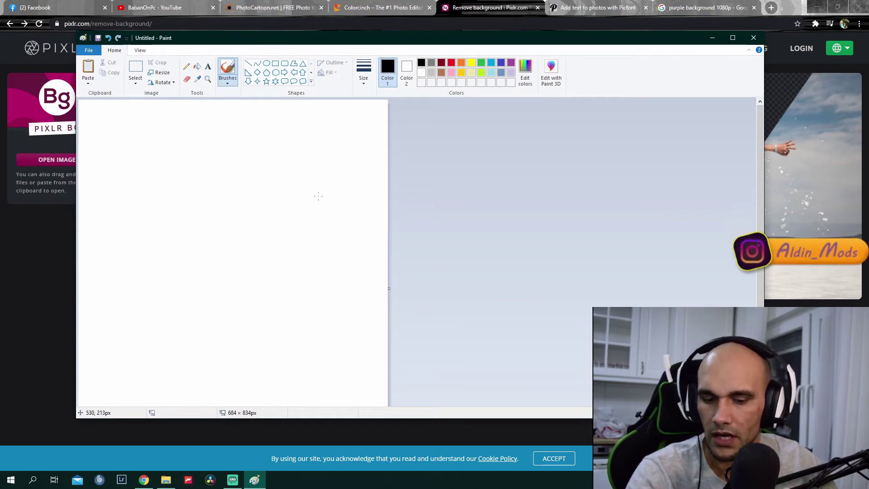
key(ctrl+v)
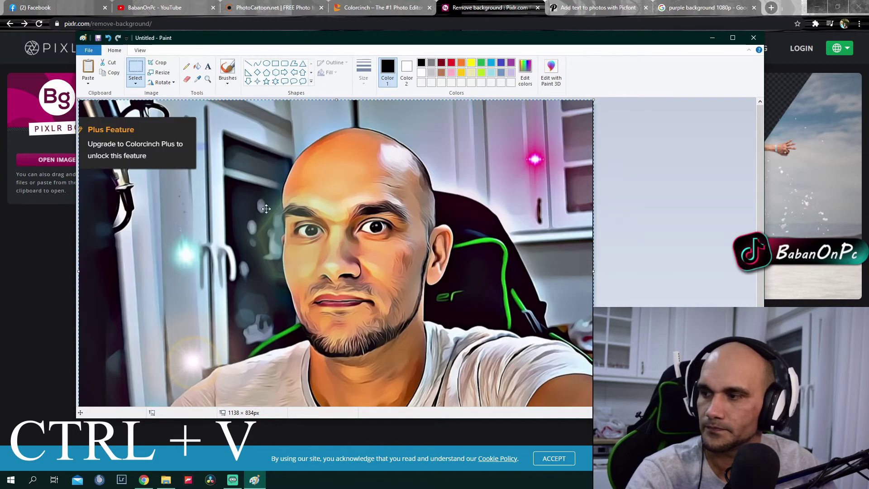
Save the pasted picture to the Desktop as Logo1.png and close Paint.
click(87, 51)
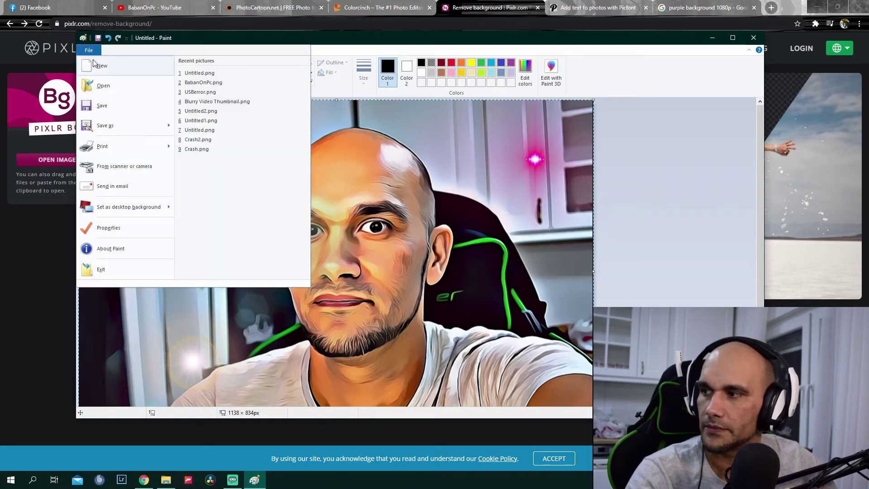
click(107, 112)
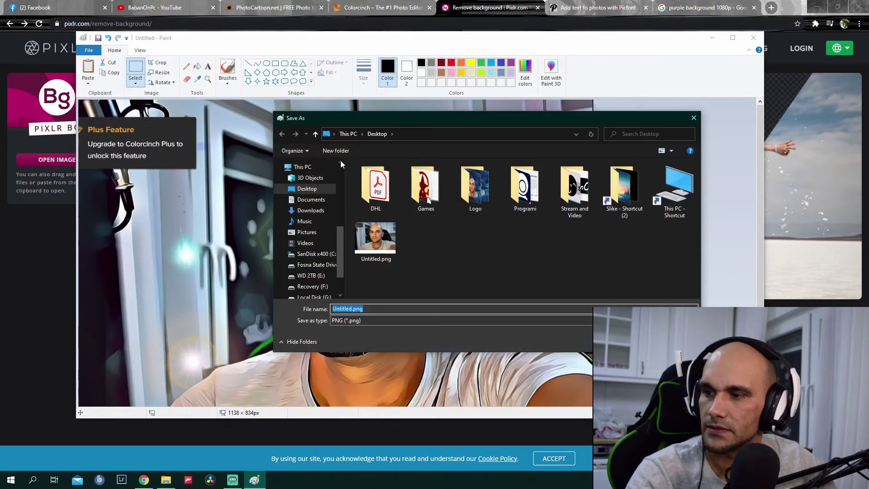
click(351, 308)
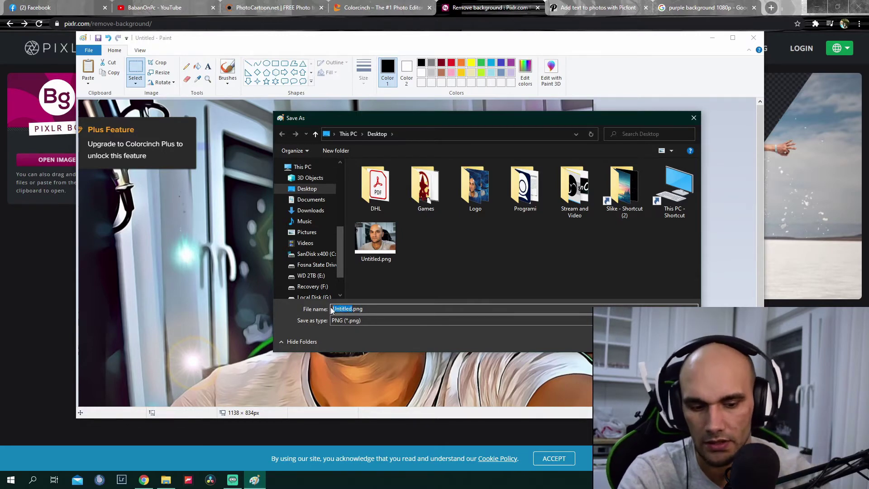
text(Logo1)
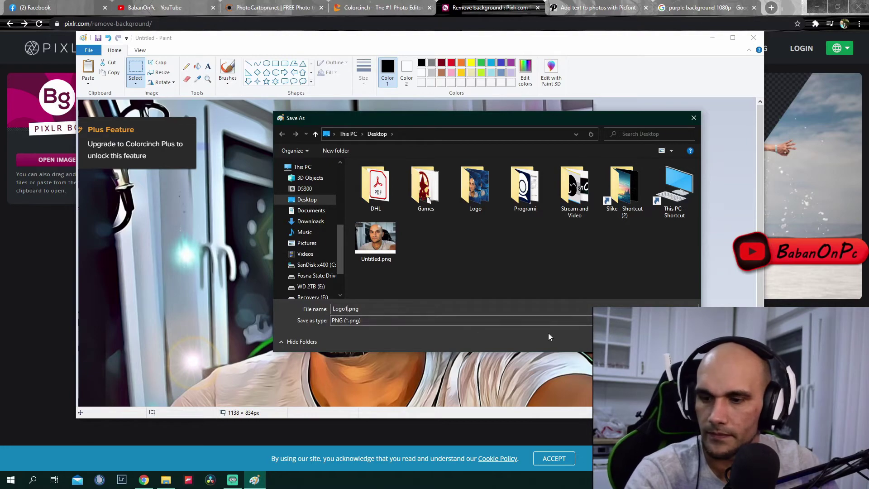
key(Return)
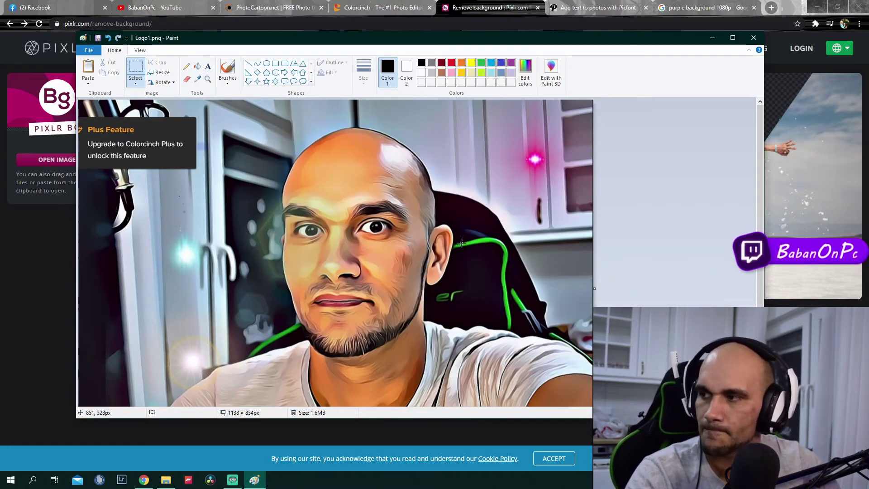
click(753, 37)
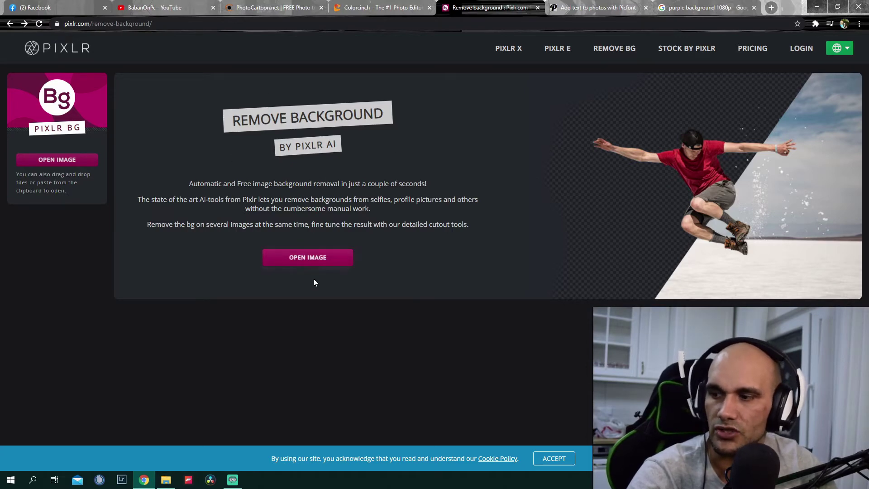
Open Logo1.png from the Desktop in the Pixlr background remover.
click(299, 258)
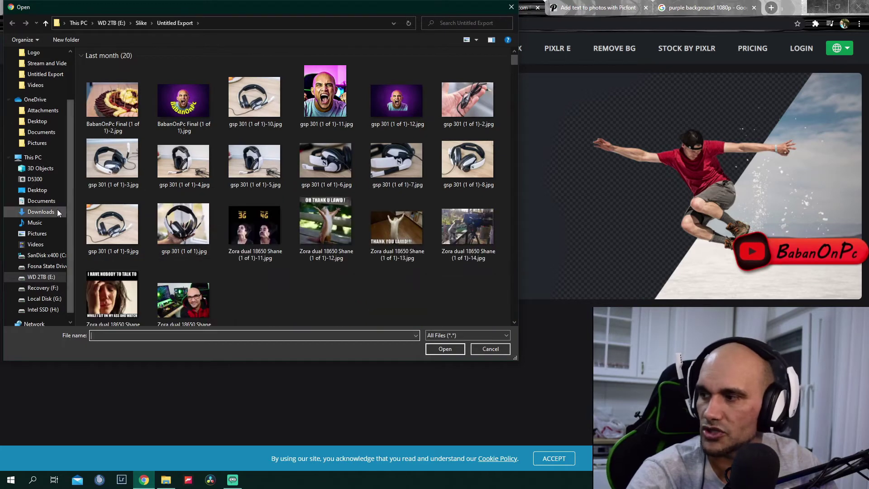
click(40, 190)
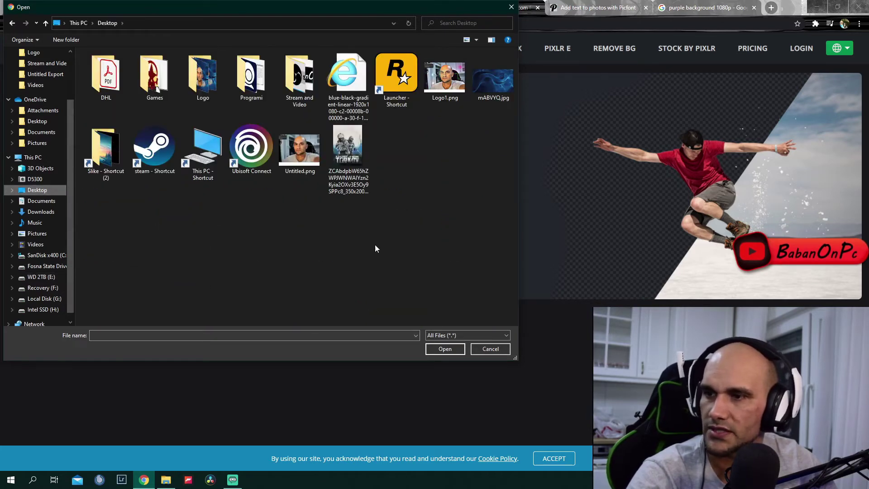
click(444, 81)
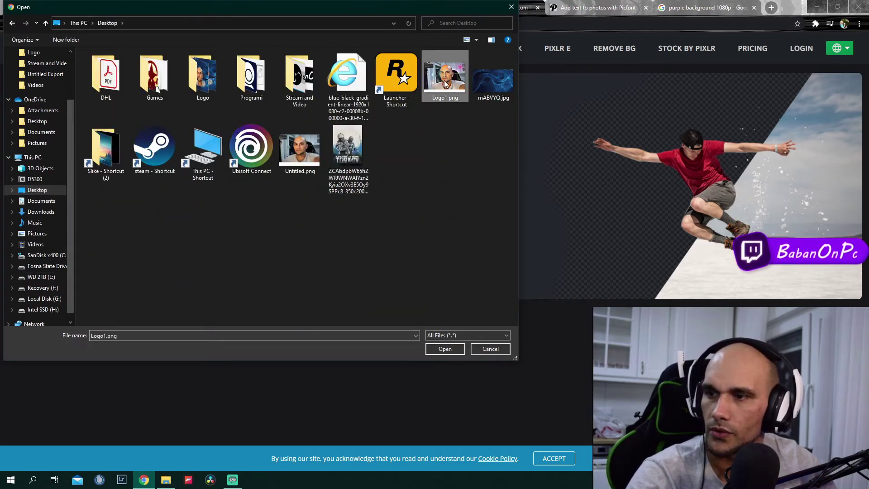
click(442, 349)
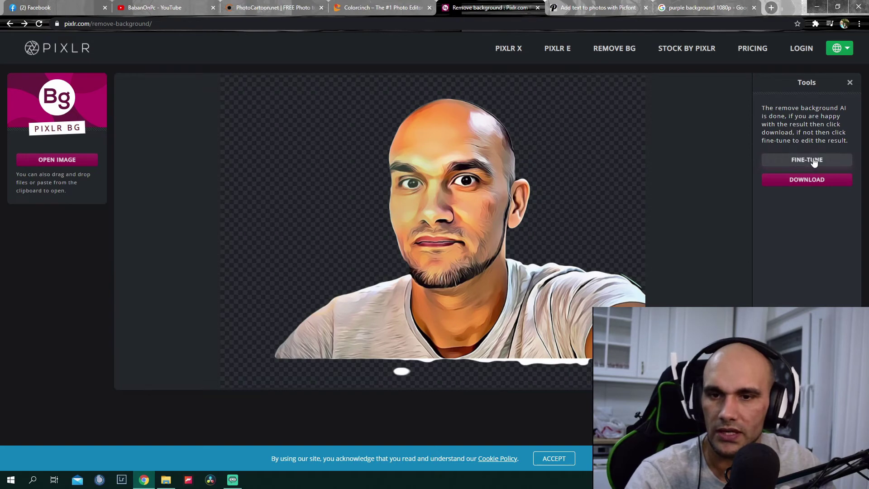
Fine-tune the cutout by erasing the ragged lower edge of the shirt with an enlarged Remove brush, and download the result.
click(809, 162)
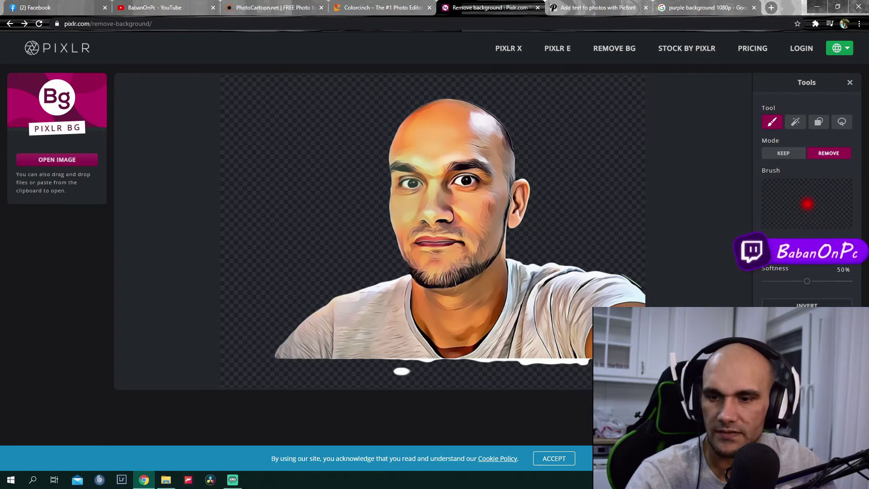
click(772, 253)
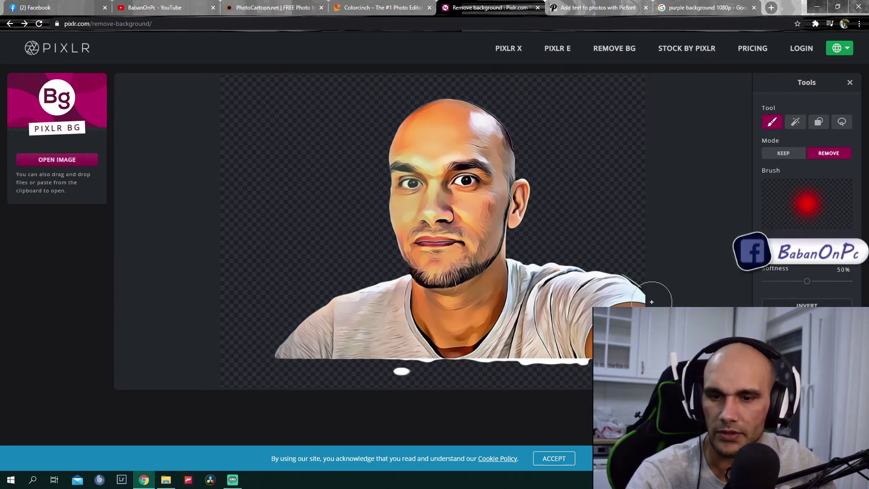
mouse_move(647, 297)
mouse_down()
mouse_move(636, 321)
mouse_move(638, 303)
mouse_move(602, 359)
mouse_move(542, 370)
mouse_move(452, 364)
mouse_move(376, 378)
mouse_move(290, 347)
mouse_move(285, 353)
mouse_move(308, 333)
mouse_move(305, 311)
mouse_move(318, 346)
mouse_move(339, 314)
mouse_move(340, 345)
mouse_move(290, 356)
mouse_up()
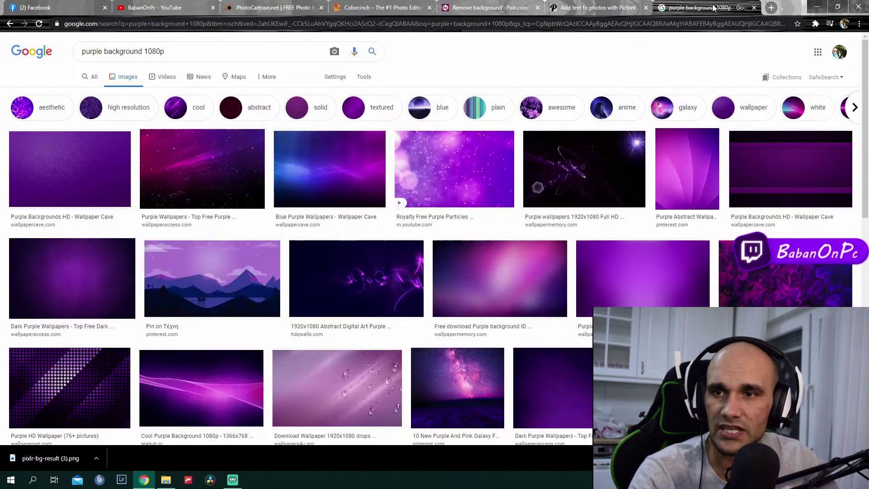
Browse the purple background image results and save the damask-patterned 30 HD Purple Wallpapers image to the Desktop as purple-wallpaper-12.jpg.
click(714, 8)
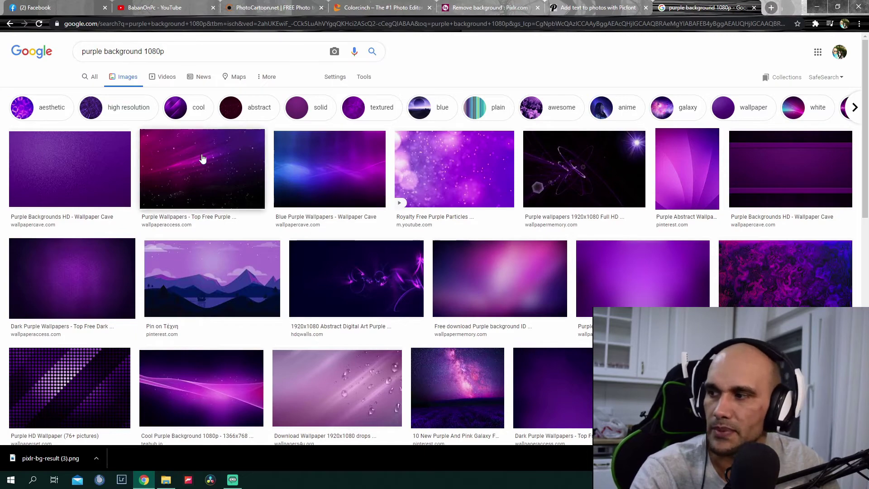
scroll(247, 186, down, 4)
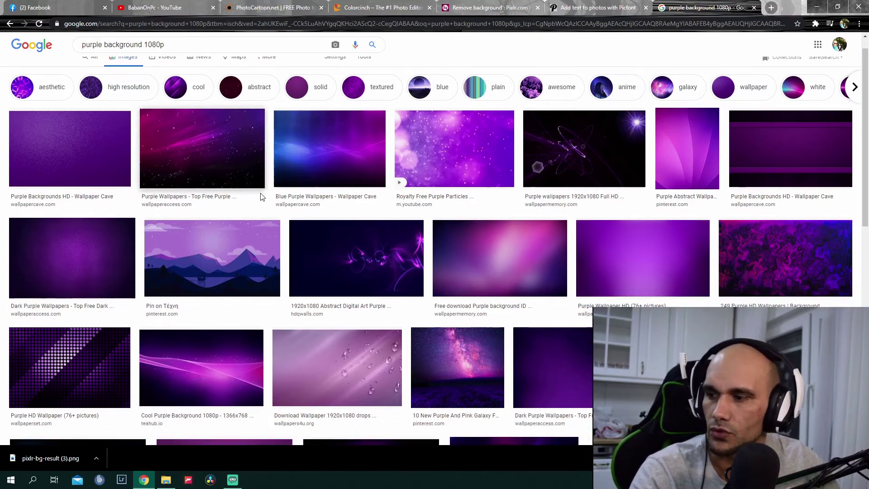
scroll(423, 239, down, 10)
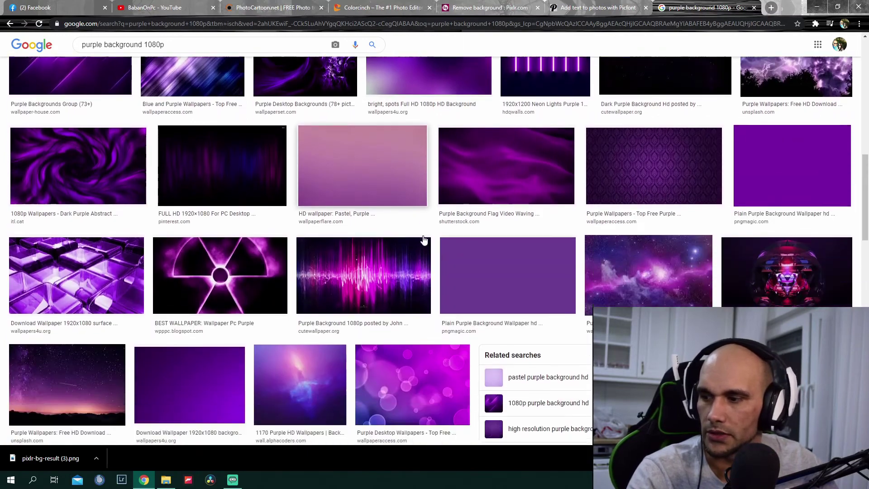
click(423, 240)
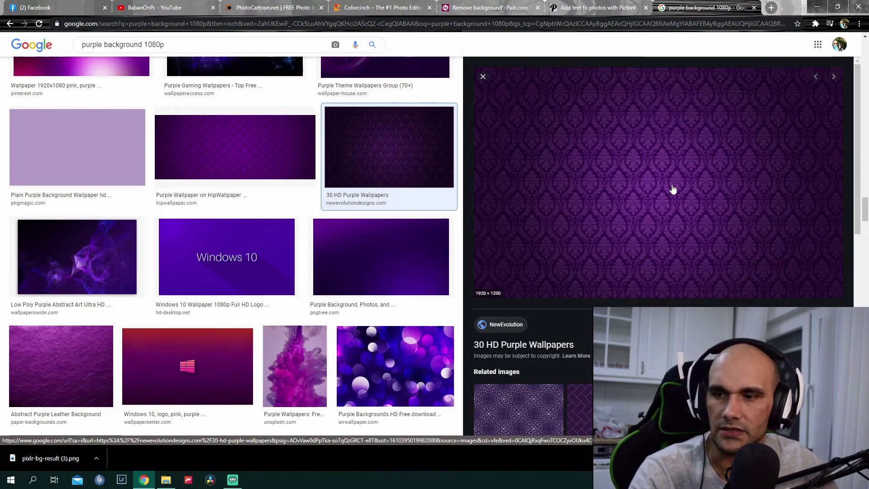
right_click(641, 187)
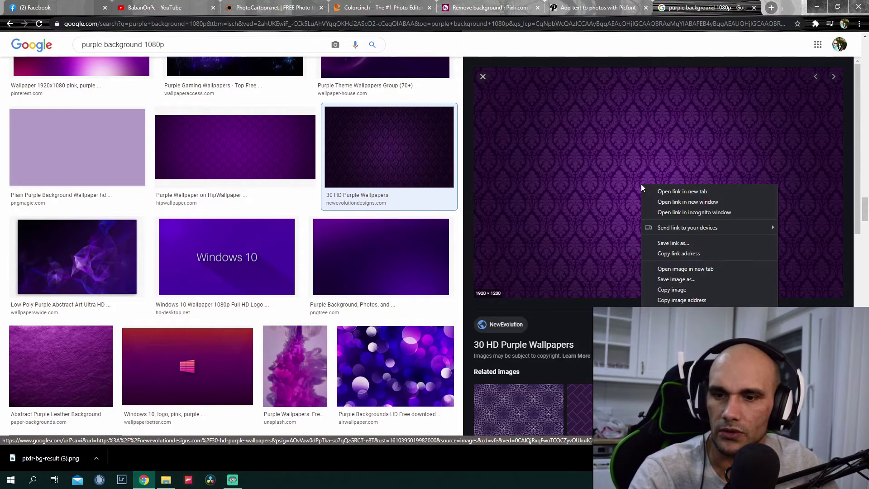
click(676, 279)
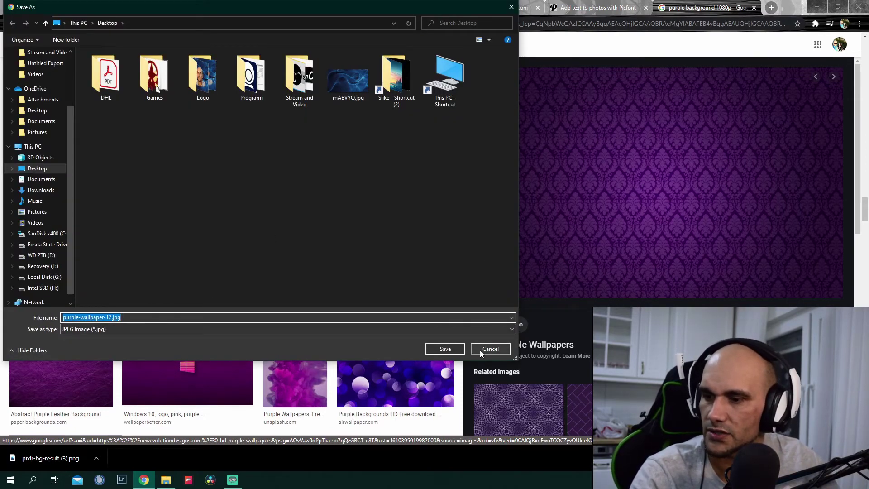
click(443, 349)
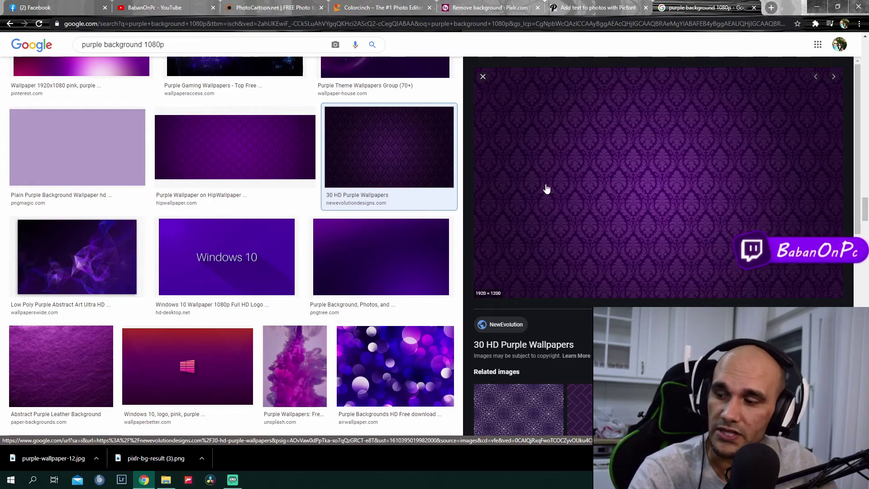
Search Windows for paint, launch Paint 3D and create a new blank canvas.
click(32, 479)
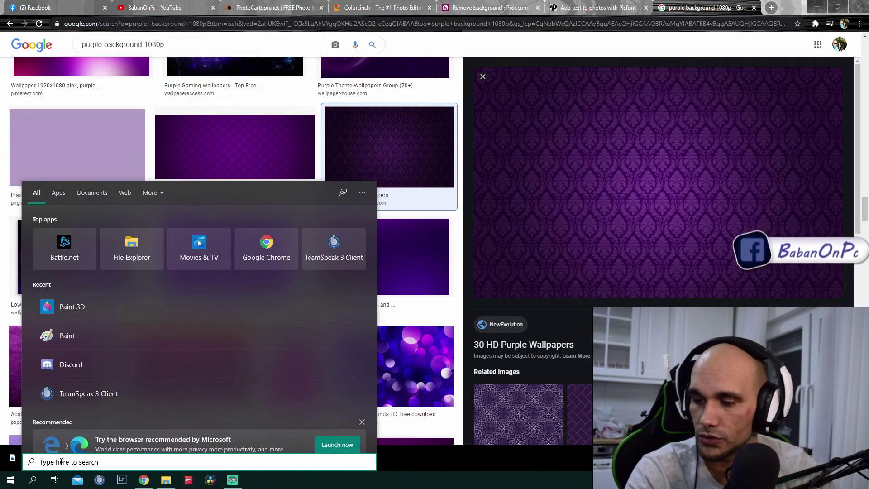
text(paint)
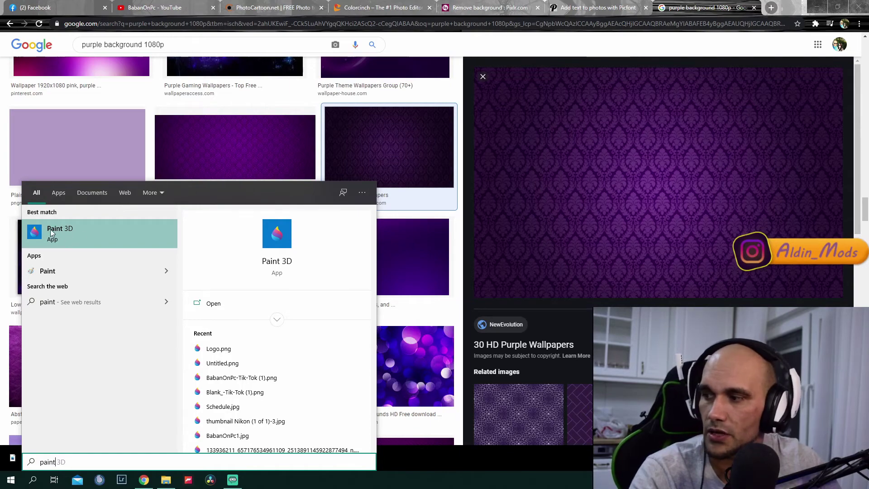
click(50, 233)
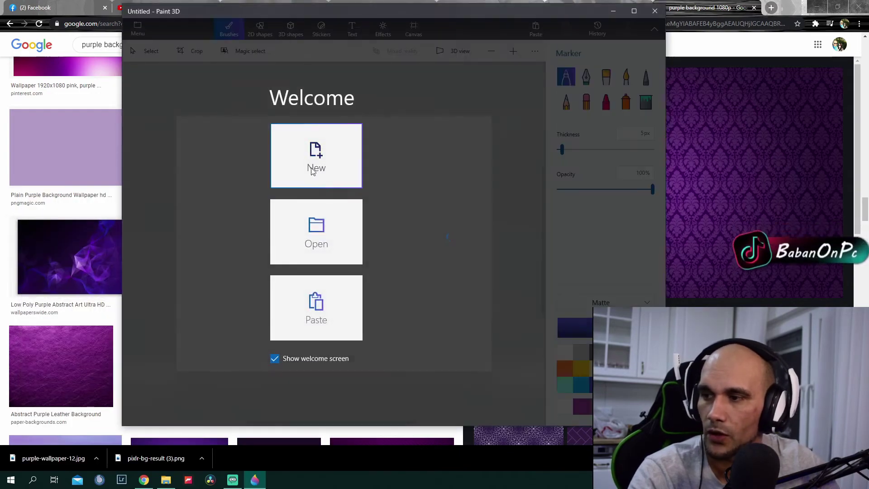
click(315, 152)
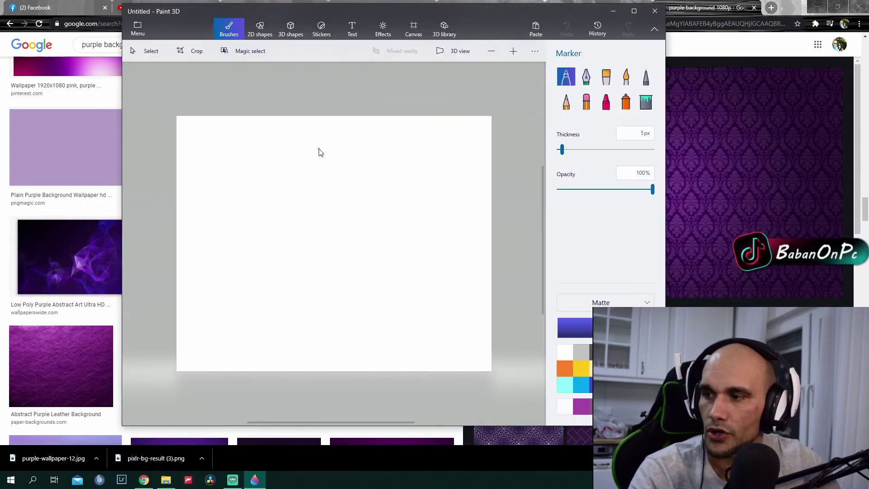
Insert purple-wallpaper-12.jpg from the Desktop onto the blank canvas as the background.
click(138, 29)
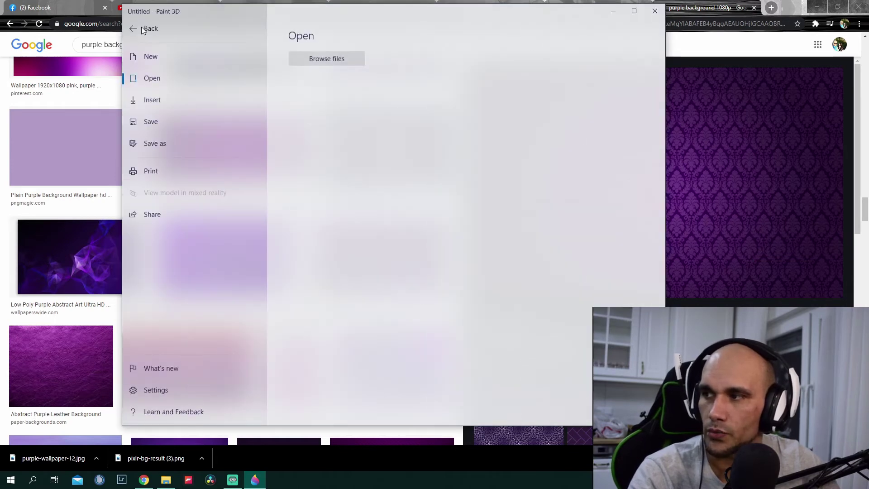
click(154, 100)
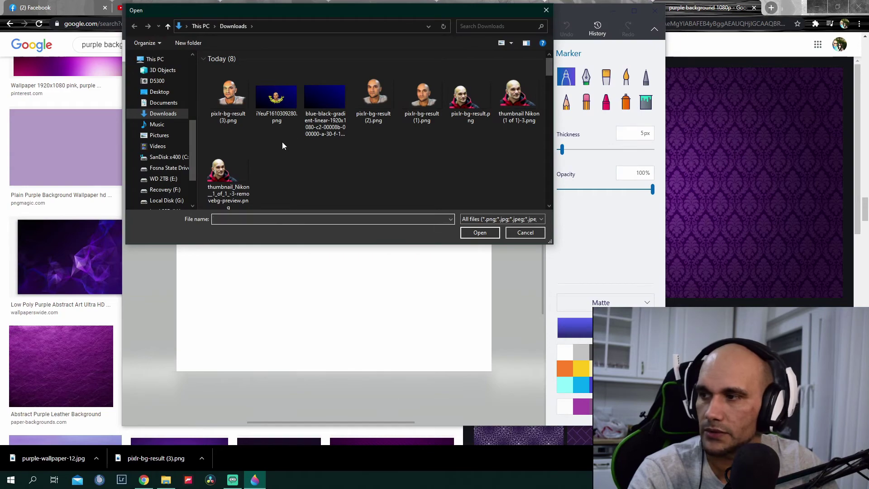
click(161, 93)
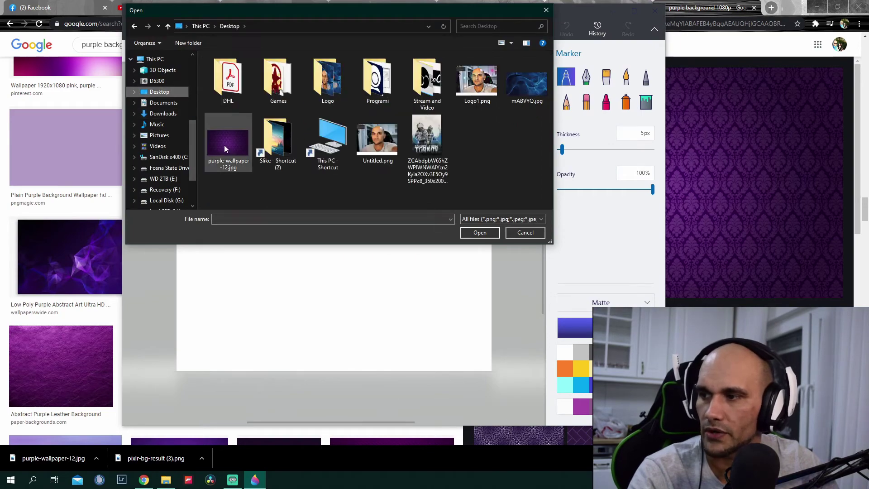
click(224, 145)
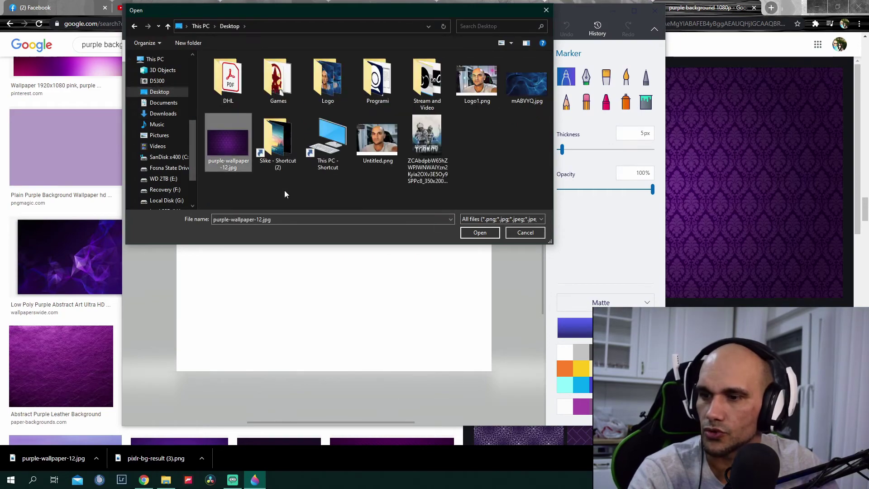
click(479, 233)
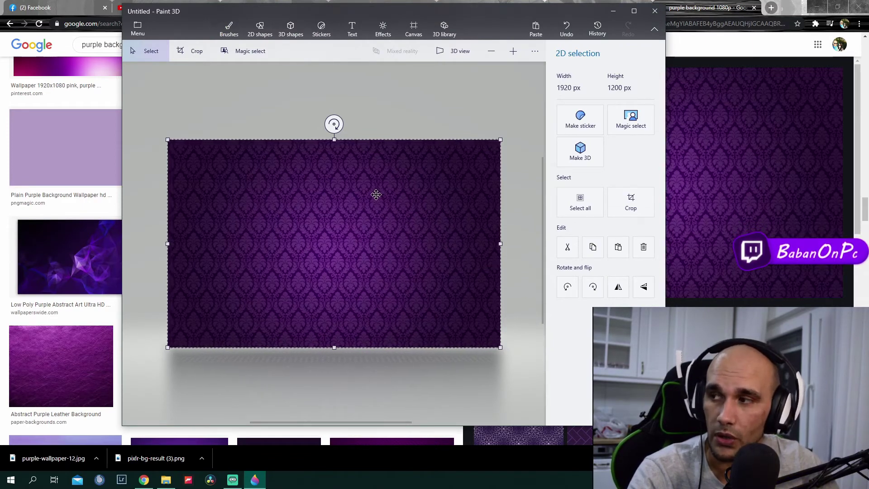
Insert the portrait cutout pixlr-bg-result (3).png from Downloads on top of the purple wallpaper.
click(138, 29)
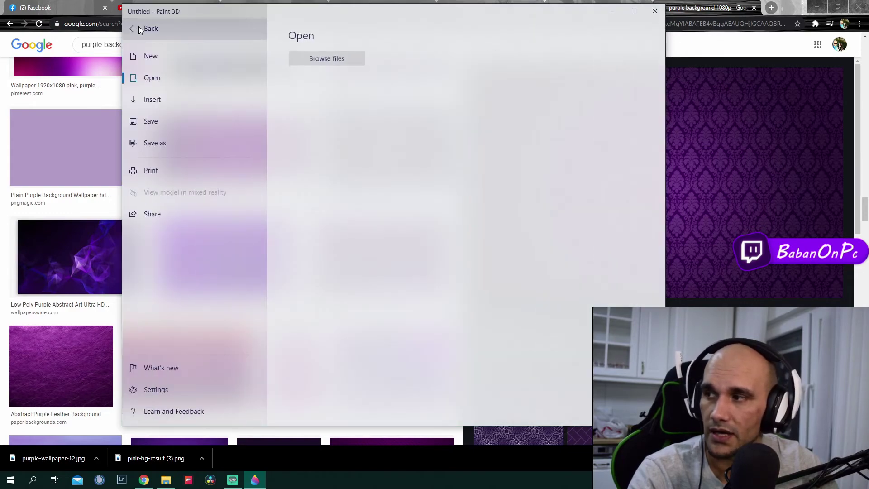
click(145, 101)
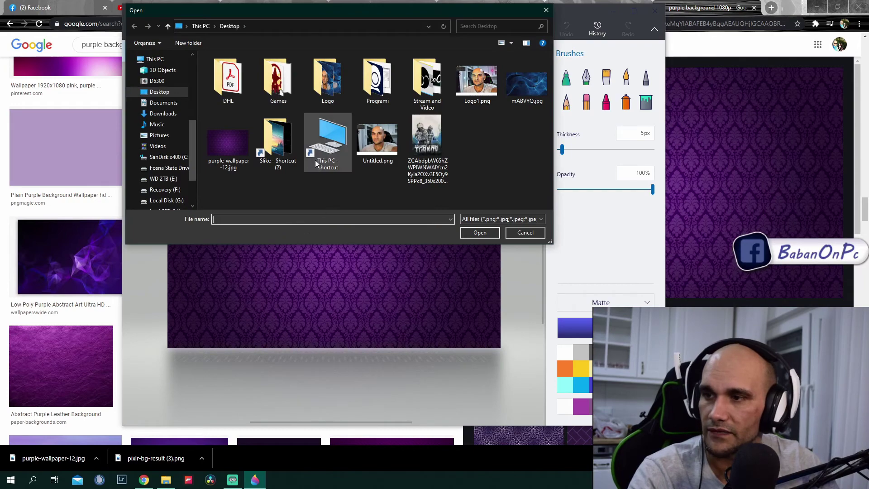
click(163, 113)
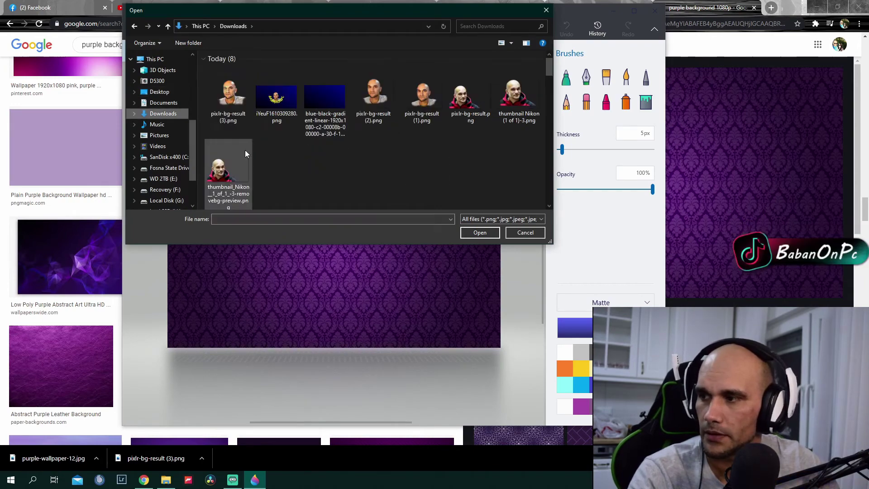
click(229, 99)
click(479, 232)
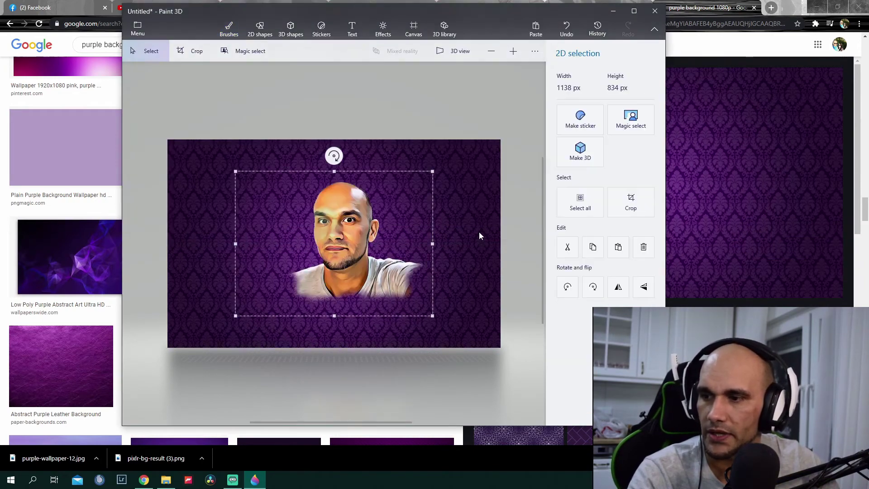
Shrink the portrait cutout to 809 by 579 px and place it near the centre of the purple wallpaper.
mouse_move(344, 221)
mouse_down()
mouse_move(338, 233)
mouse_move(325, 226)
mouse_up()
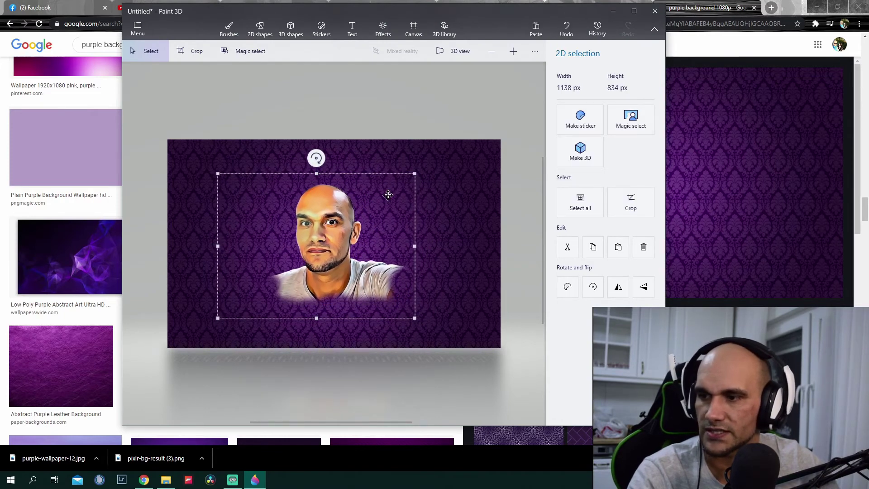
drag(412, 174, 366, 204)
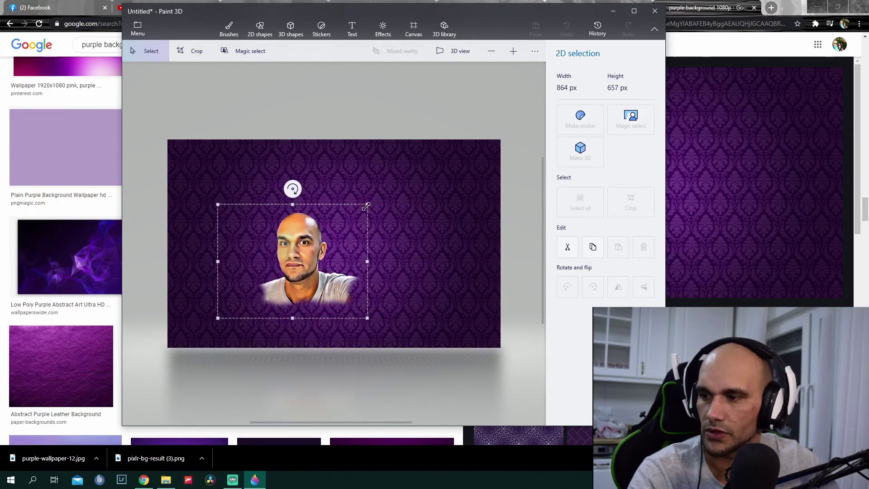
drag(316, 246, 351, 230)
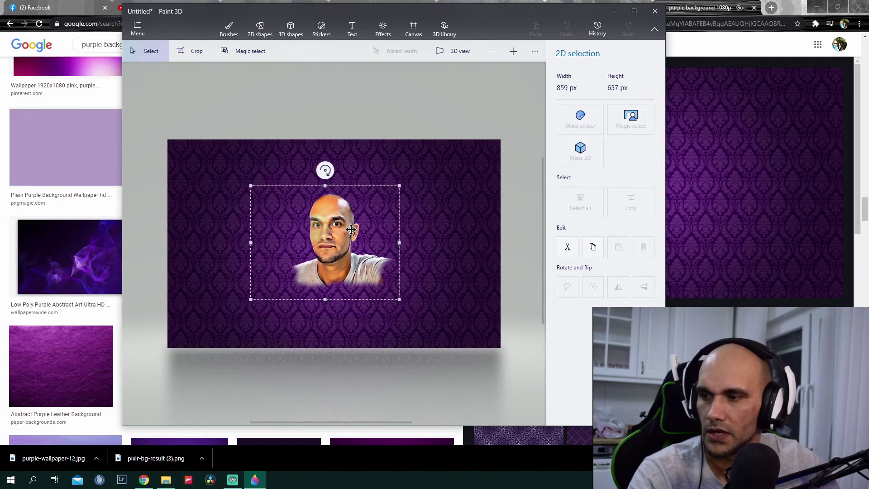
mouse_move(399, 186)
mouse_down()
mouse_move(391, 193)
mouse_move(487, 140)
mouse_move(382, 190)
mouse_move(390, 201)
mouse_up()
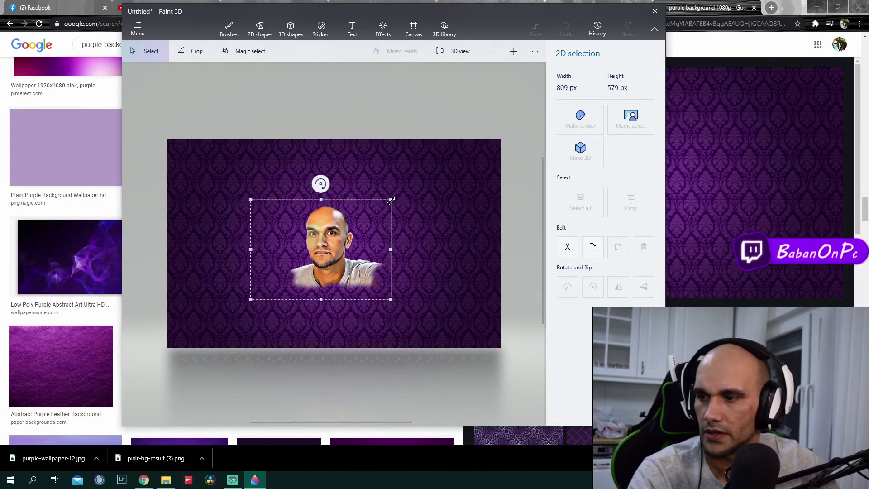
drag(342, 240, 349, 238)
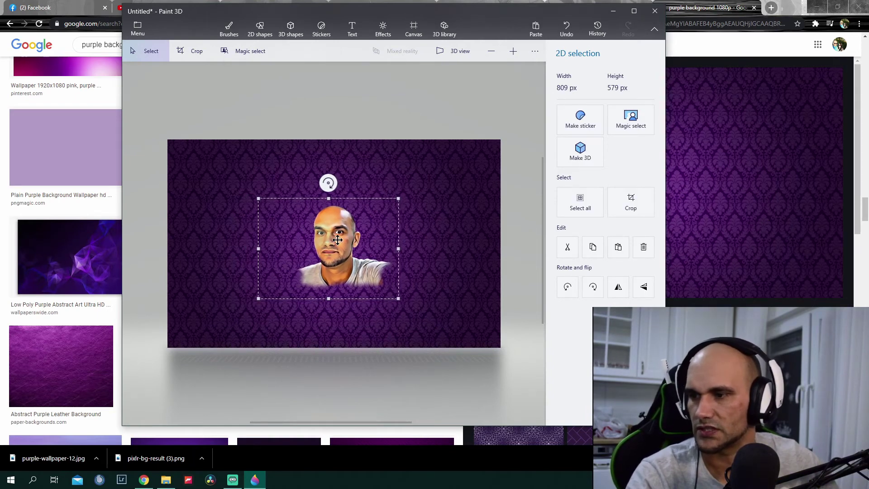
click(517, 230)
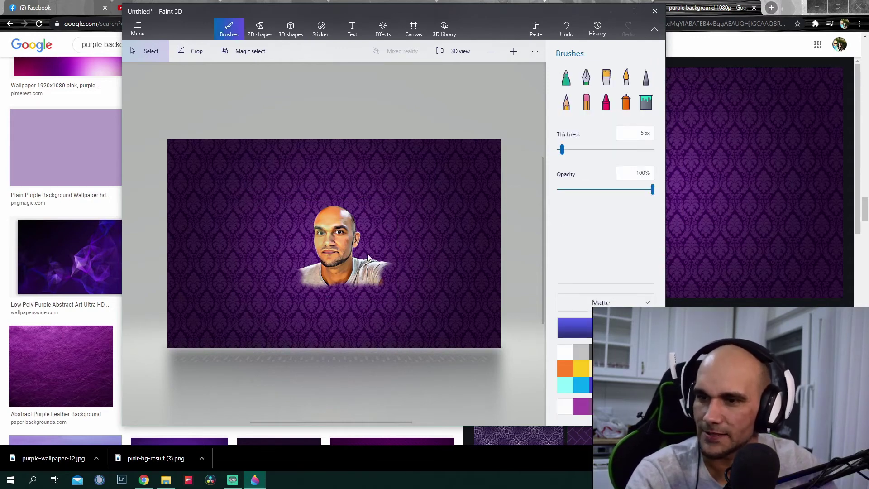
Save the composition as the PNG image Logo Tutorial.png in the Desktop's Logo folder and close Paint 3D.
click(137, 26)
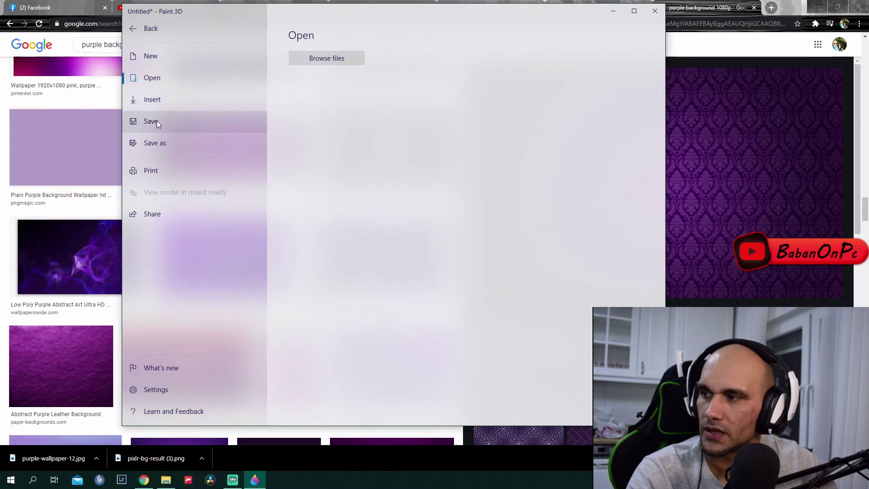
click(156, 141)
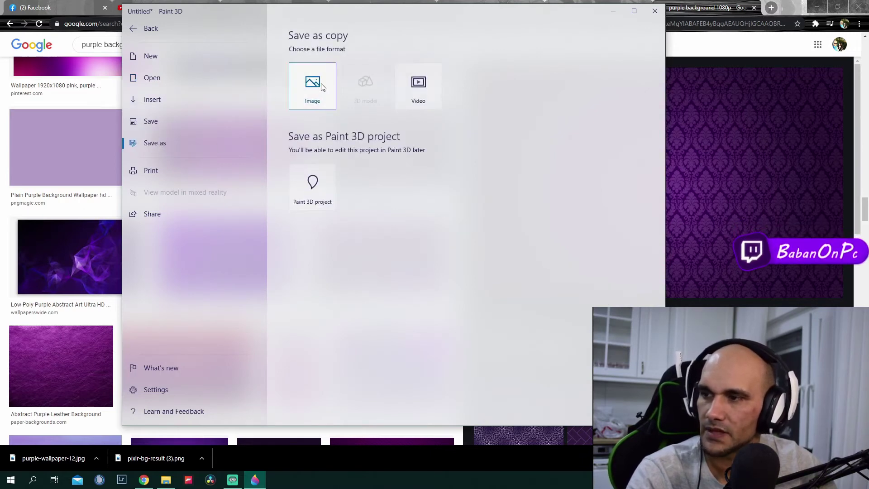
click(322, 84)
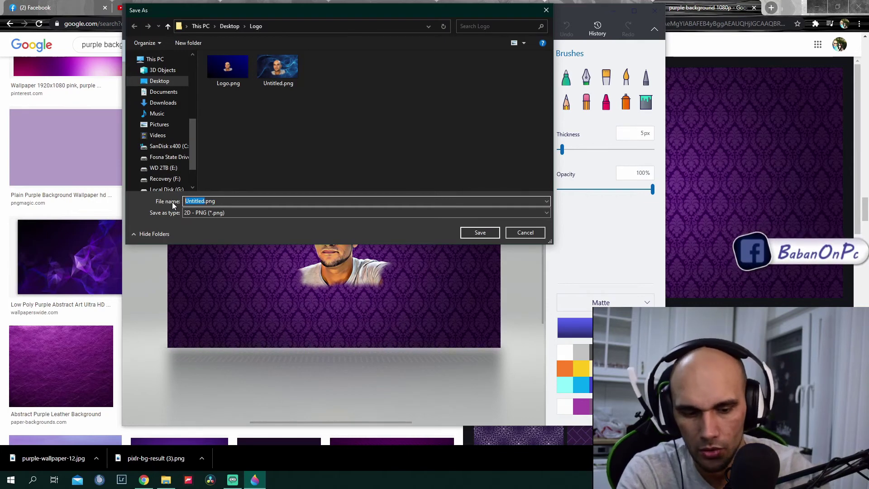
text(Logo)
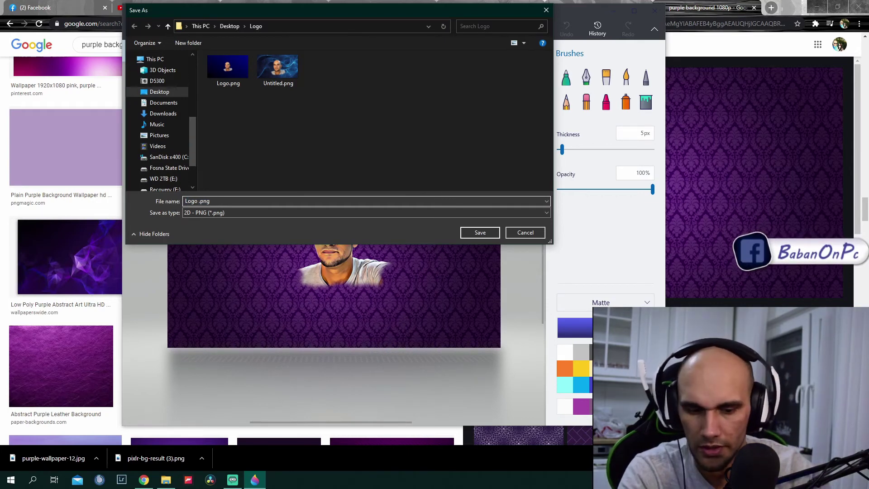
text( Tutorial)
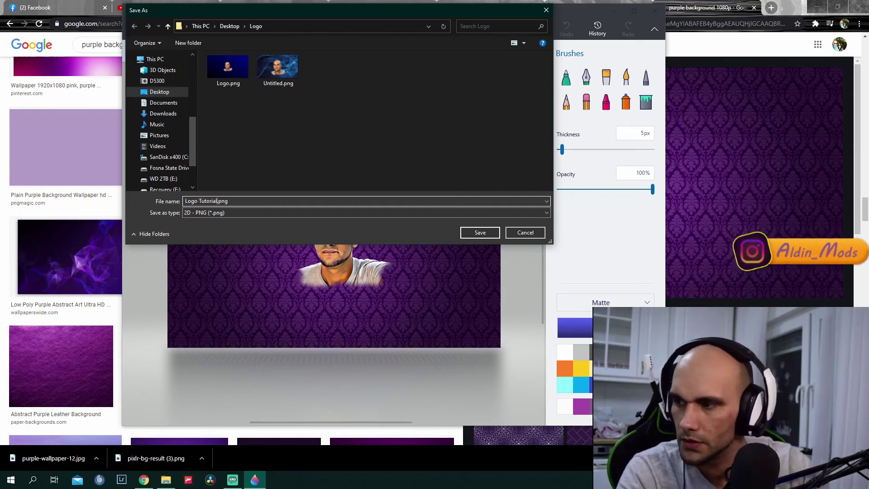
click(479, 233)
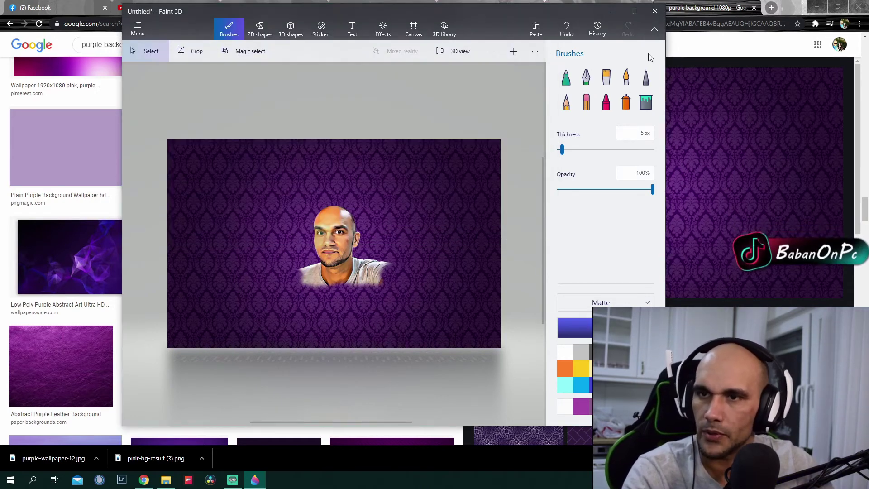
click(655, 14)
click(395, 239)
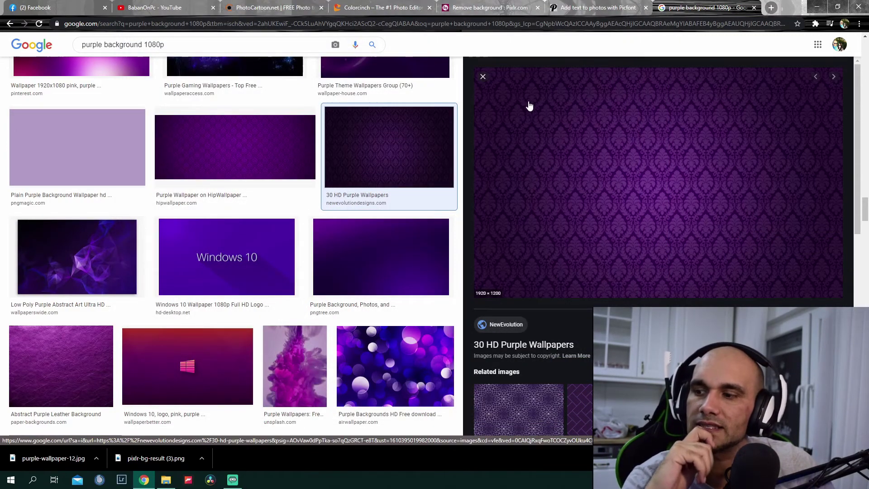
Switch to Picfont and upload Logo Tutorial.png from the Desktop's Logo folder, accepting the resize to 1024 px.
click(592, 11)
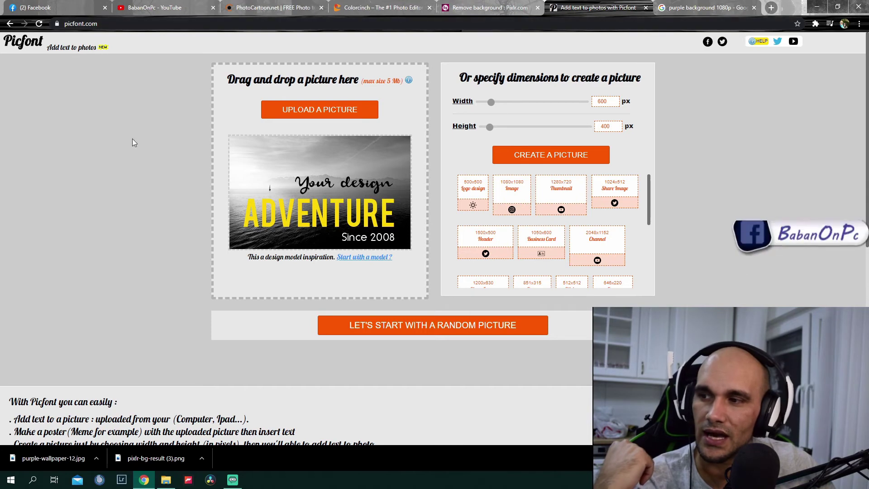
click(311, 114)
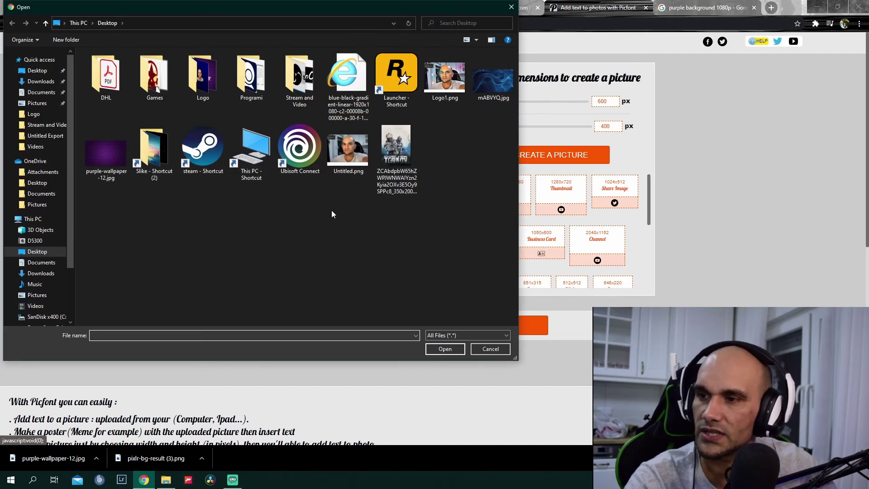
double_click(203, 87)
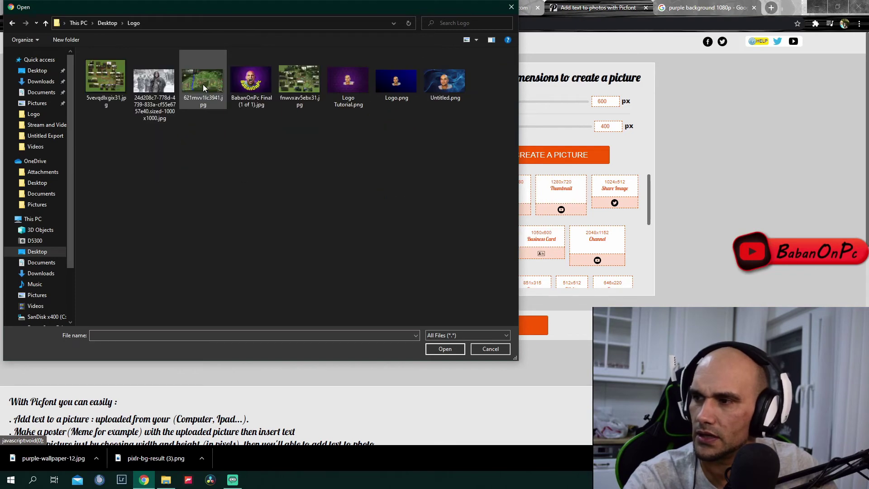
click(357, 80)
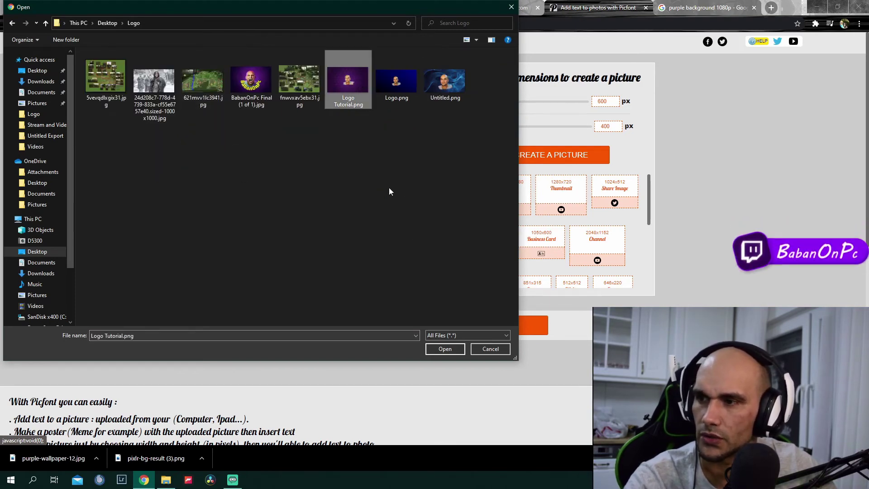
click(452, 348)
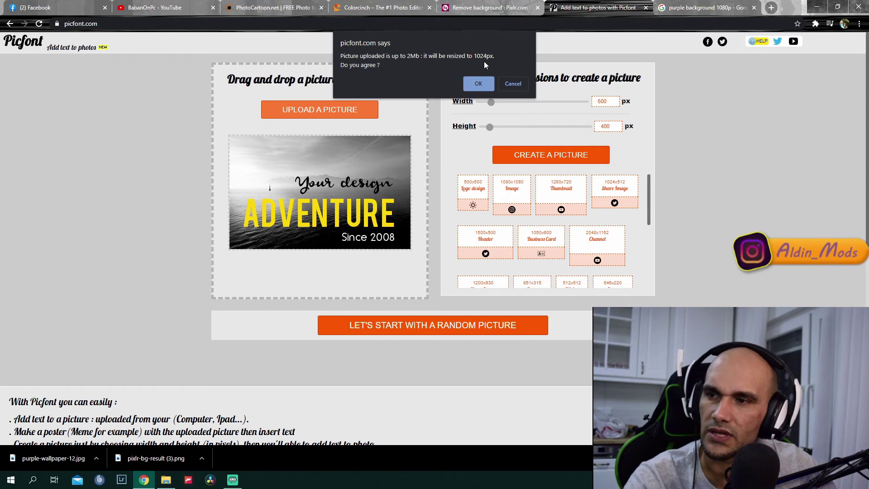
click(471, 83)
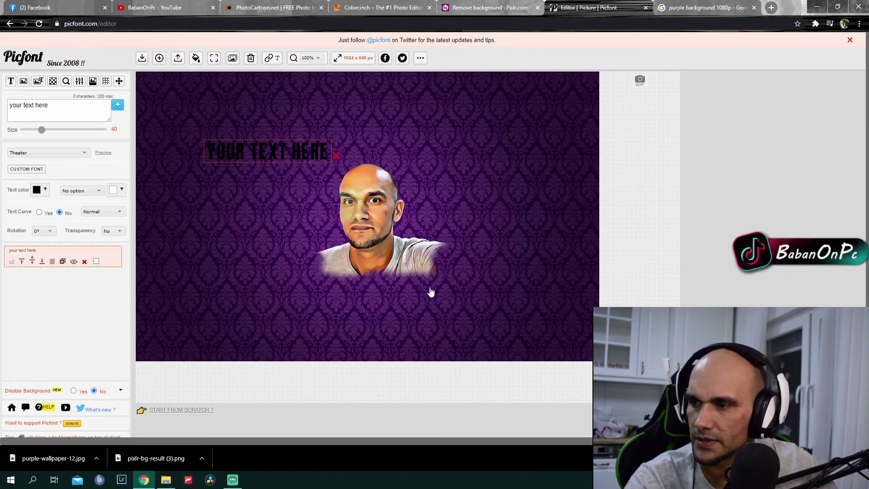
Move the placeholder text to the lower edge of the portrait and replace its wording with BabanOnPc.
drag(272, 151, 376, 273)
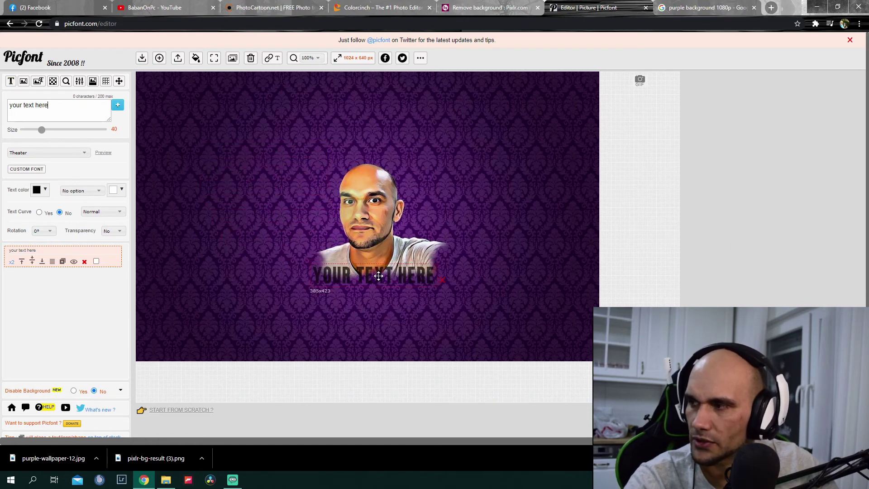
drag(55, 116, 1, 109)
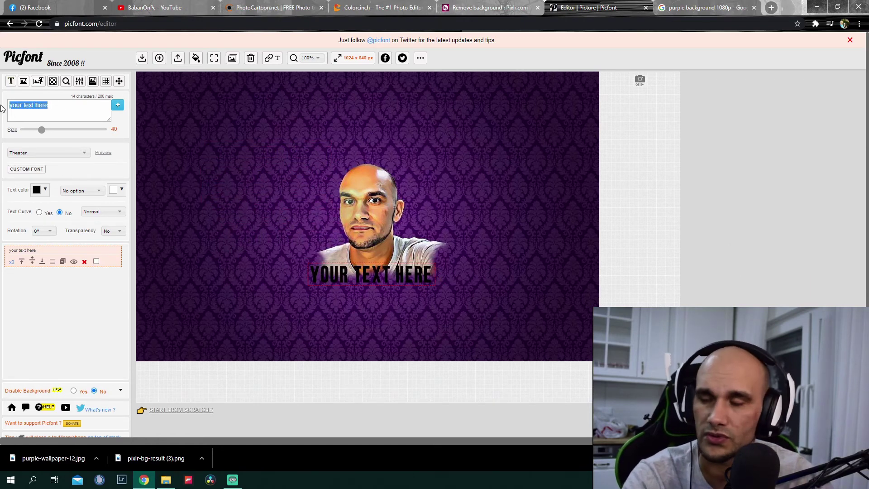
text(BabanOnPc)
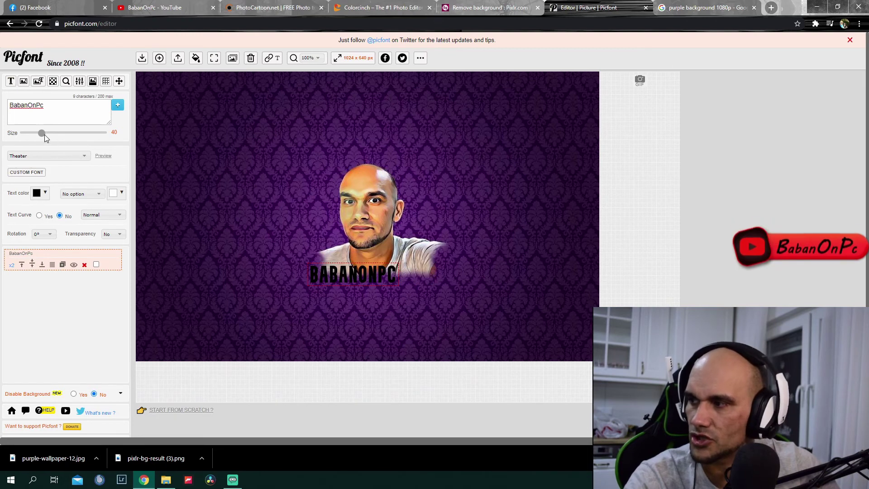
Enlarge the BabanOnPc text to size 99, centred under the portrait, and color it yellow.
click(68, 131)
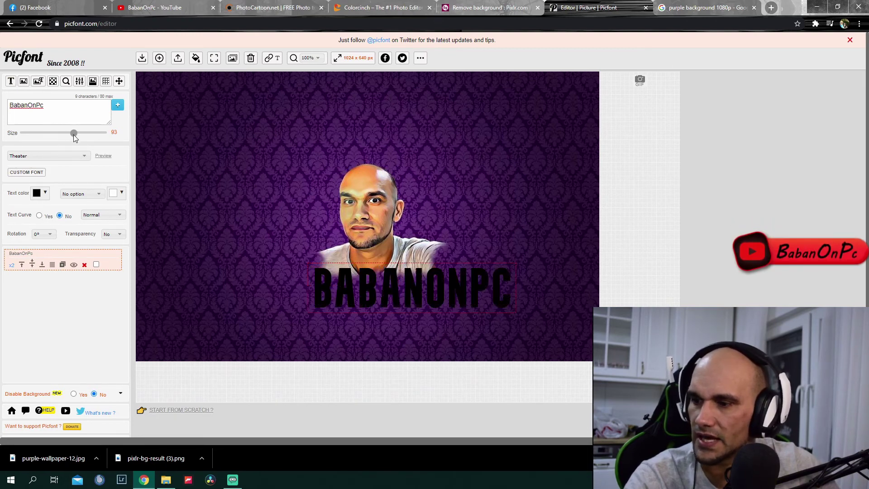
drag(392, 283, 348, 283)
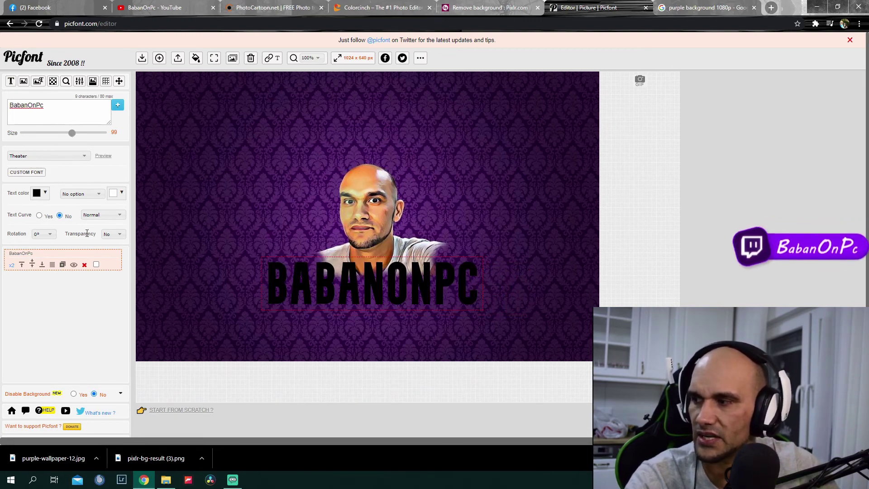
click(45, 194)
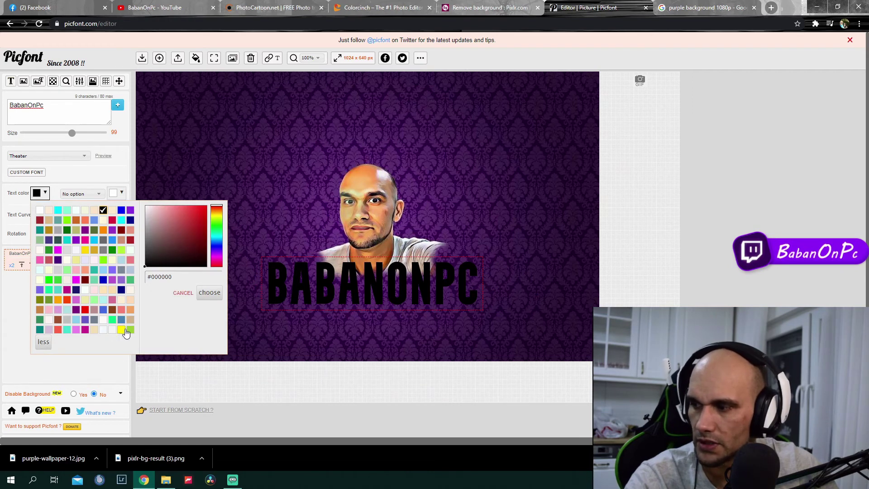
click(122, 330)
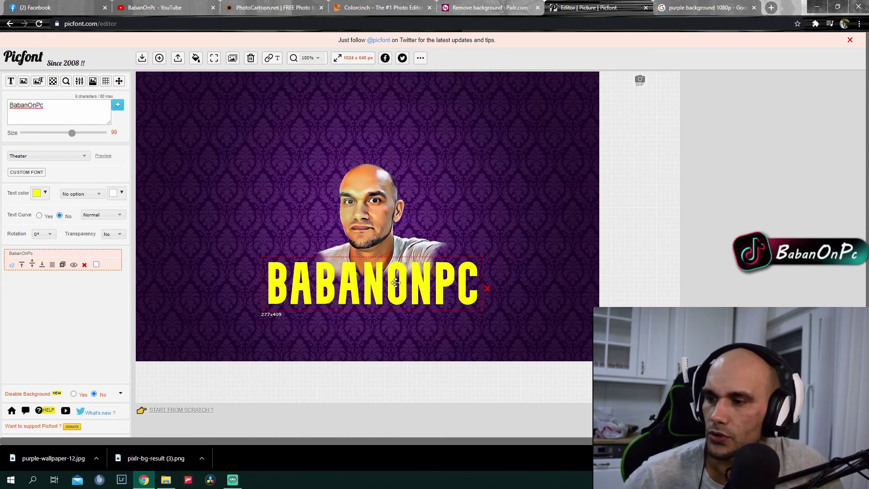
Curve the BabanOnPc text, trying Reverse Medium and settling on Reverse Strong, and position it around the portrait's shoulders.
click(39, 216)
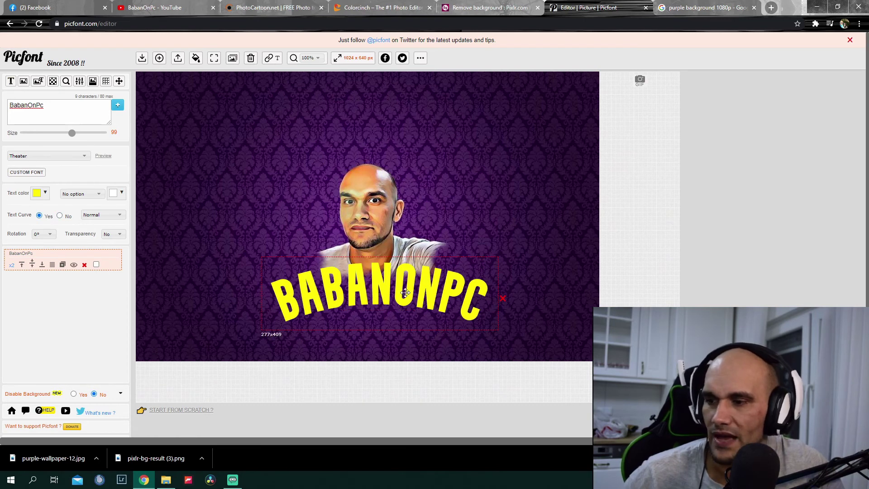
click(116, 215)
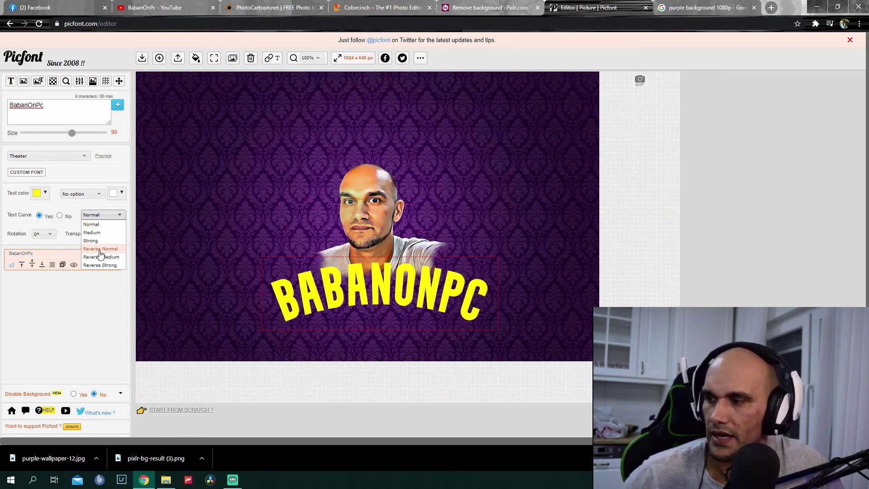
click(100, 257)
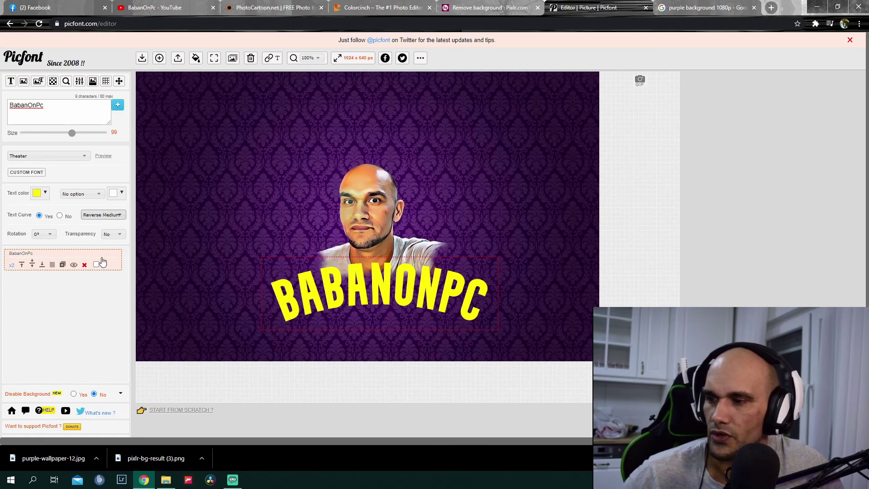
drag(378, 310, 372, 275)
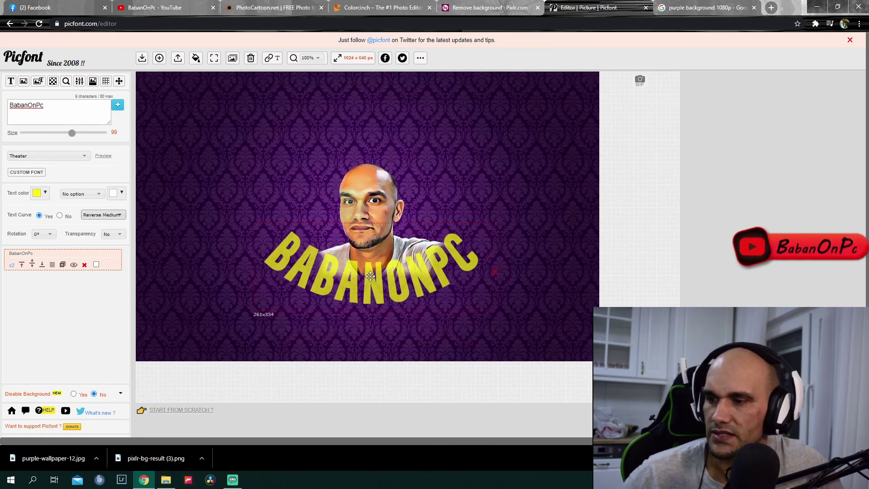
click(108, 215)
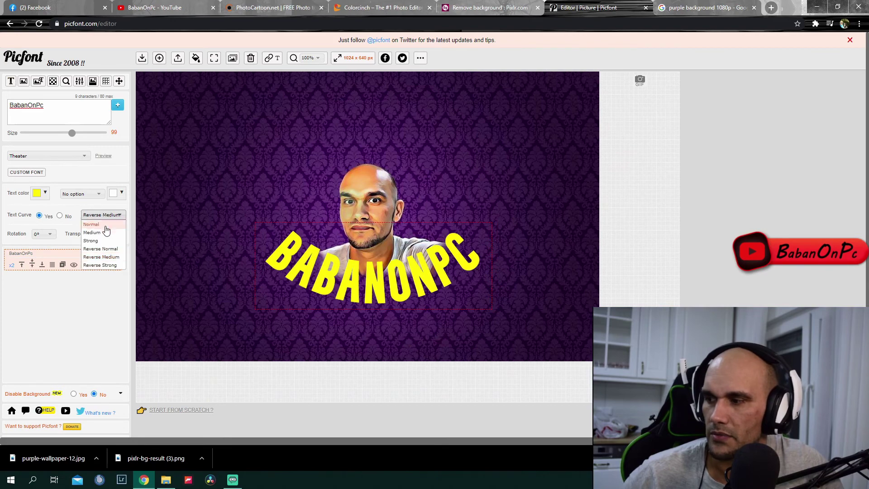
click(104, 266)
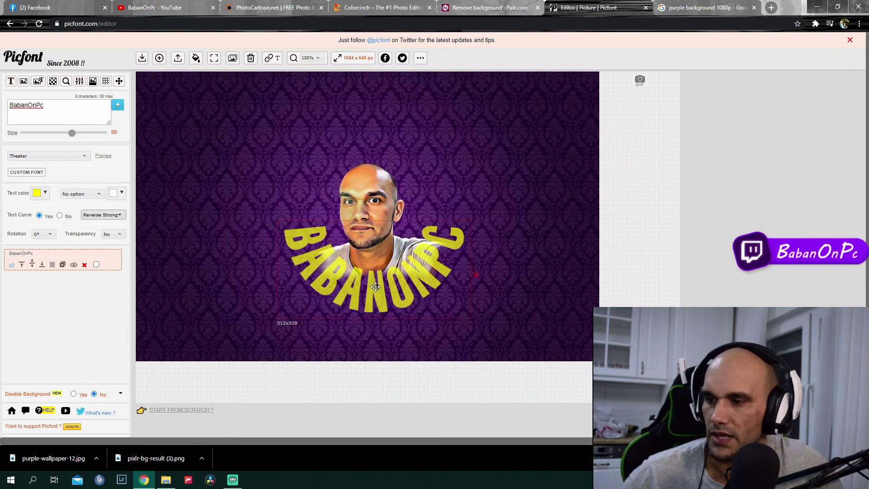
drag(373, 284, 369, 282)
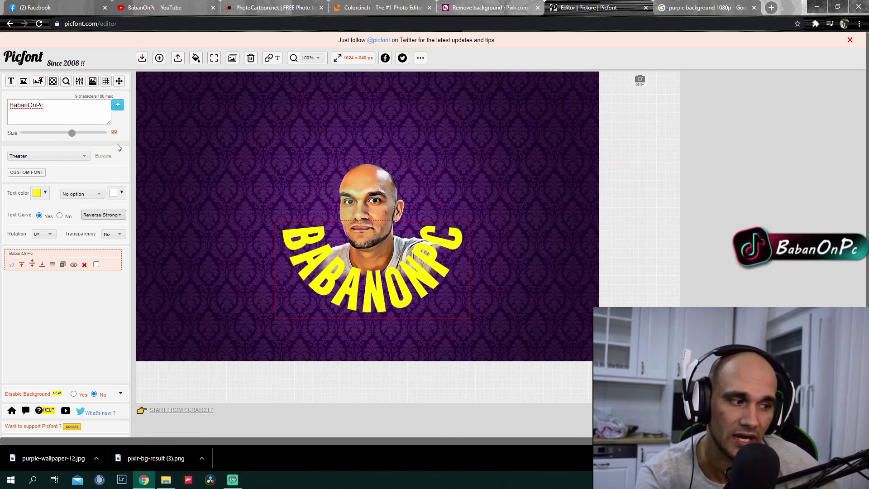
Browse the font previews and change the BabanOnPc text's font to TitanOne-Regular.
click(103, 156)
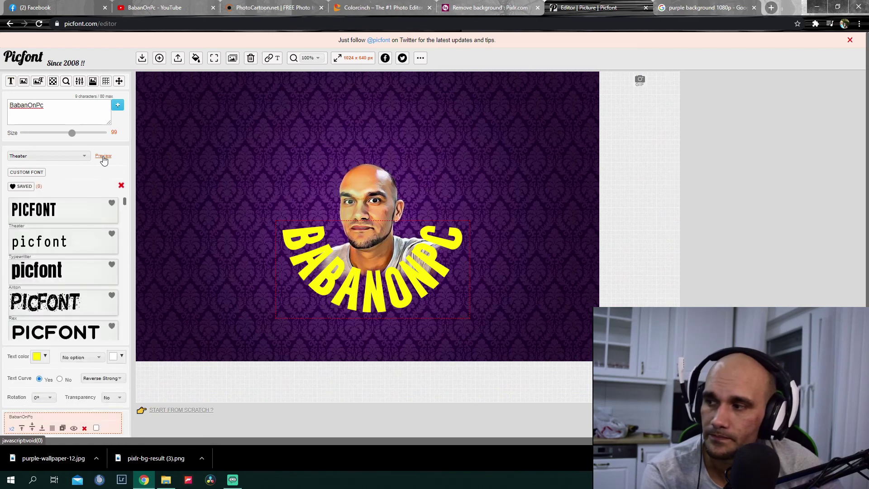
scroll(54, 244, down, 5)
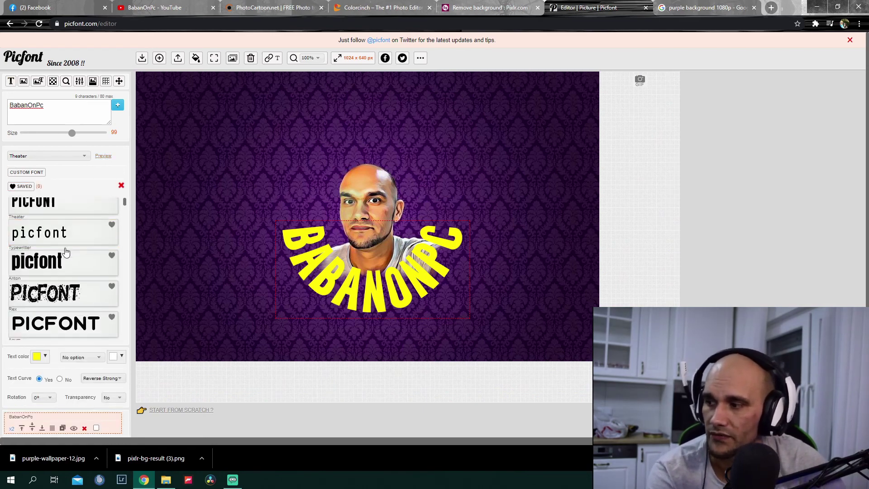
scroll(62, 259, down, 10)
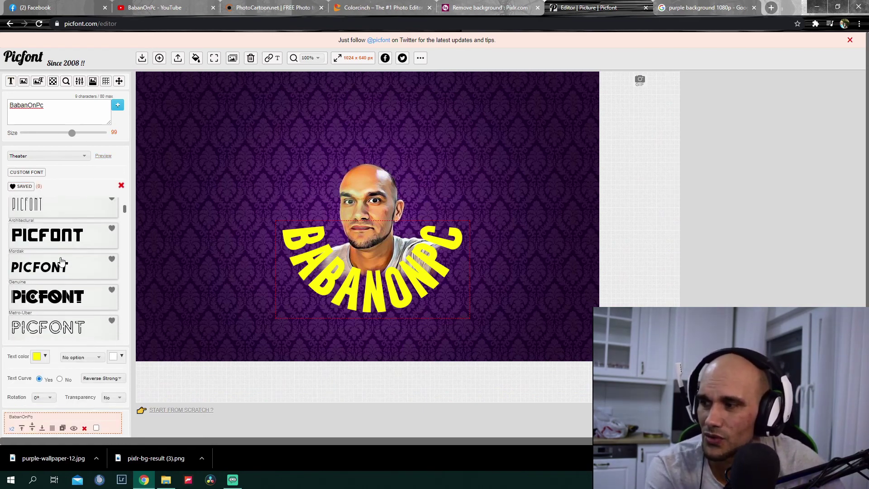
scroll(62, 262, down, 10)
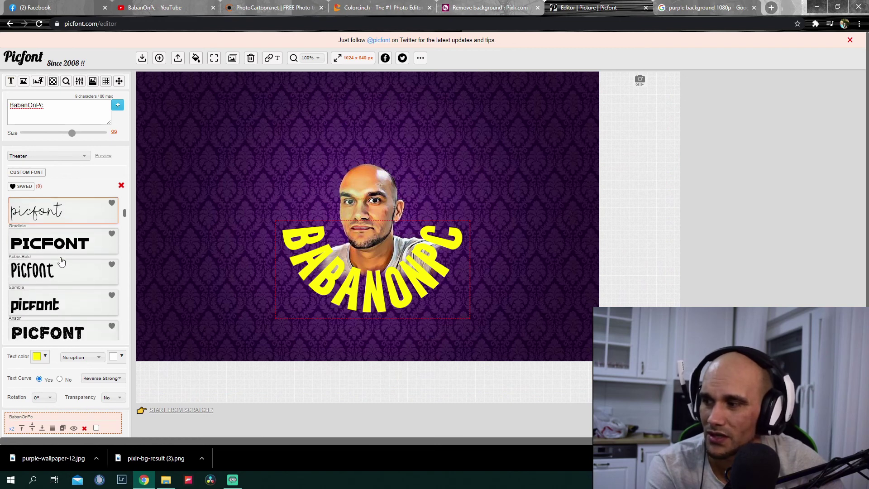
scroll(61, 262, down, 10)
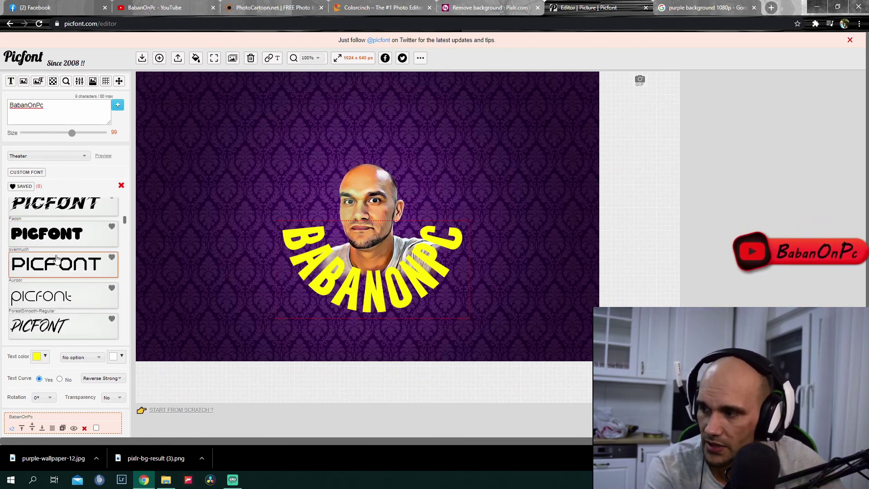
scroll(51, 265, down, 10)
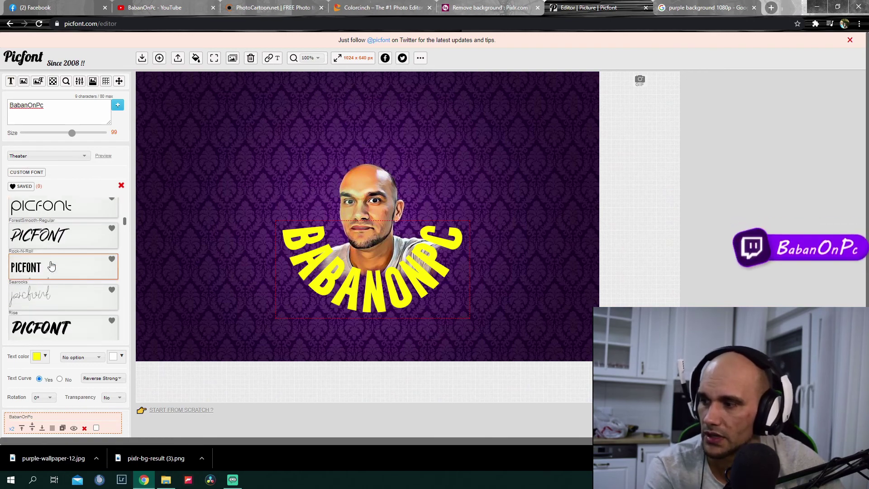
scroll(51, 265, down, 15)
click(40, 248)
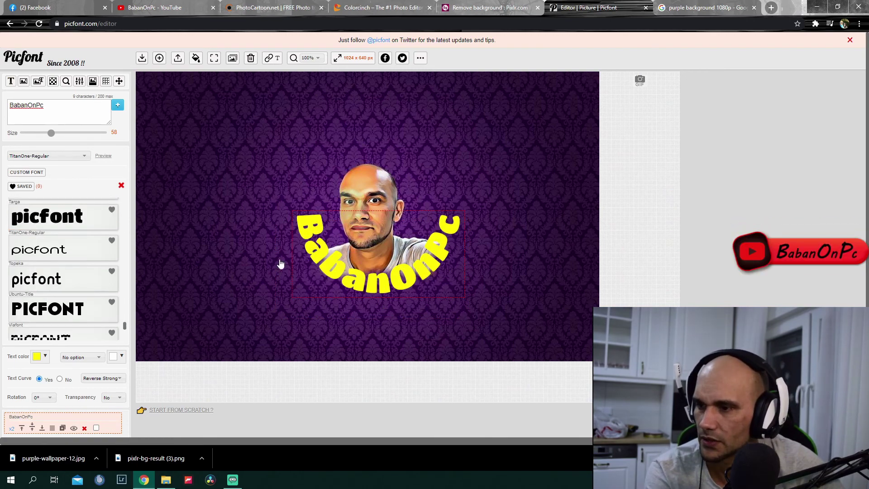
Resize the curved BabanOnPc text to 62 and reposition it centred around the portrait's shoulders.
drag(51, 132, 63, 133)
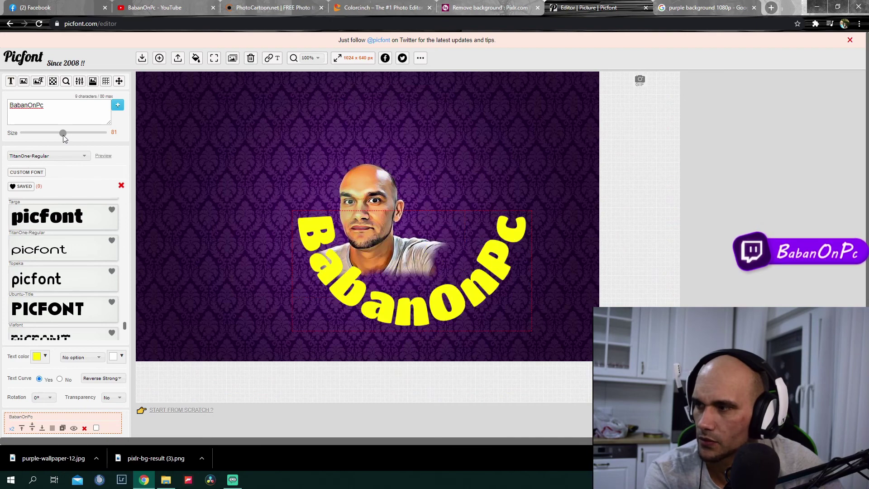
scroll(344, 270, down, 5)
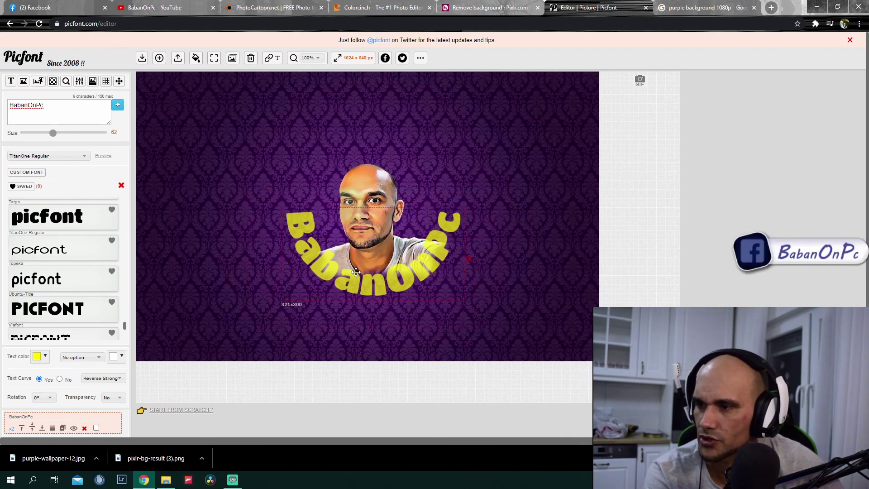
drag(357, 270, 357, 274)
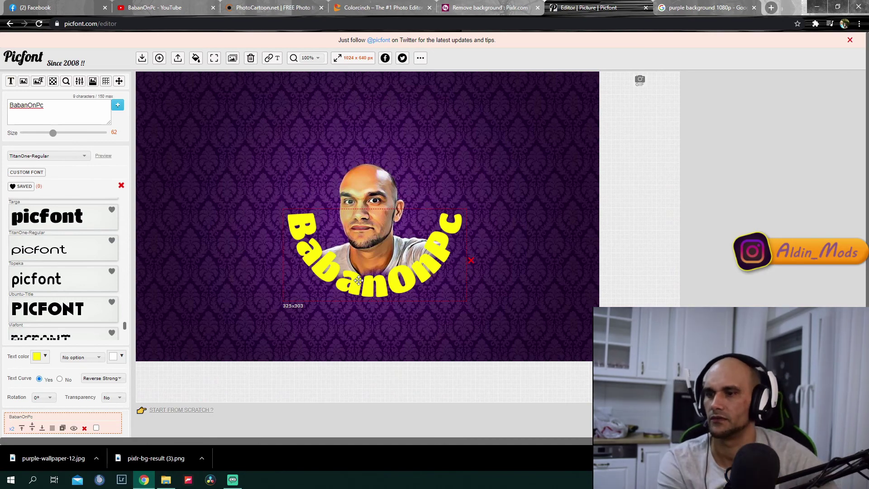
drag(378, 280, 376, 278)
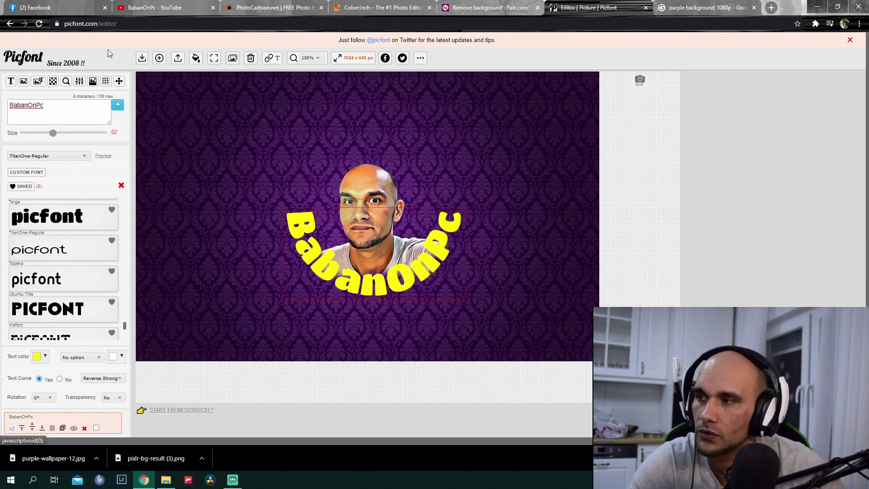
Download the finished logo as a best-quality PNG and open the downloaded image in Photos.
mouse_move(143, 58)
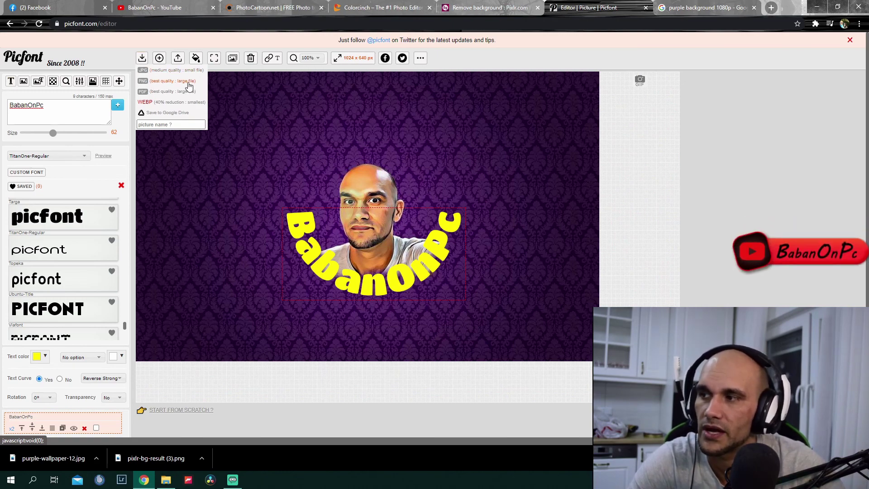
click(143, 82)
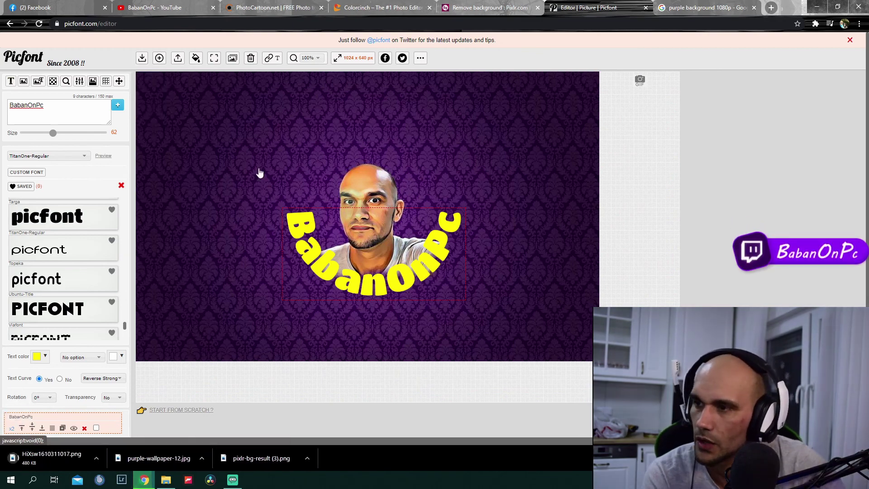
click(43, 463)
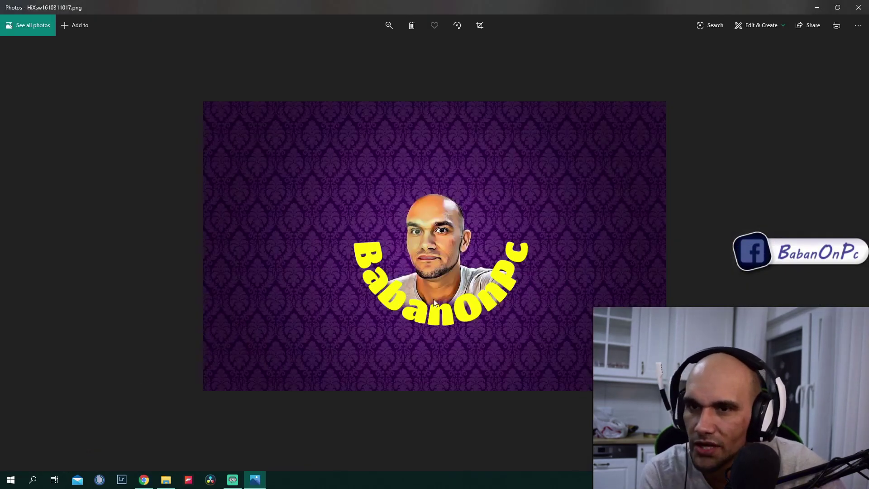